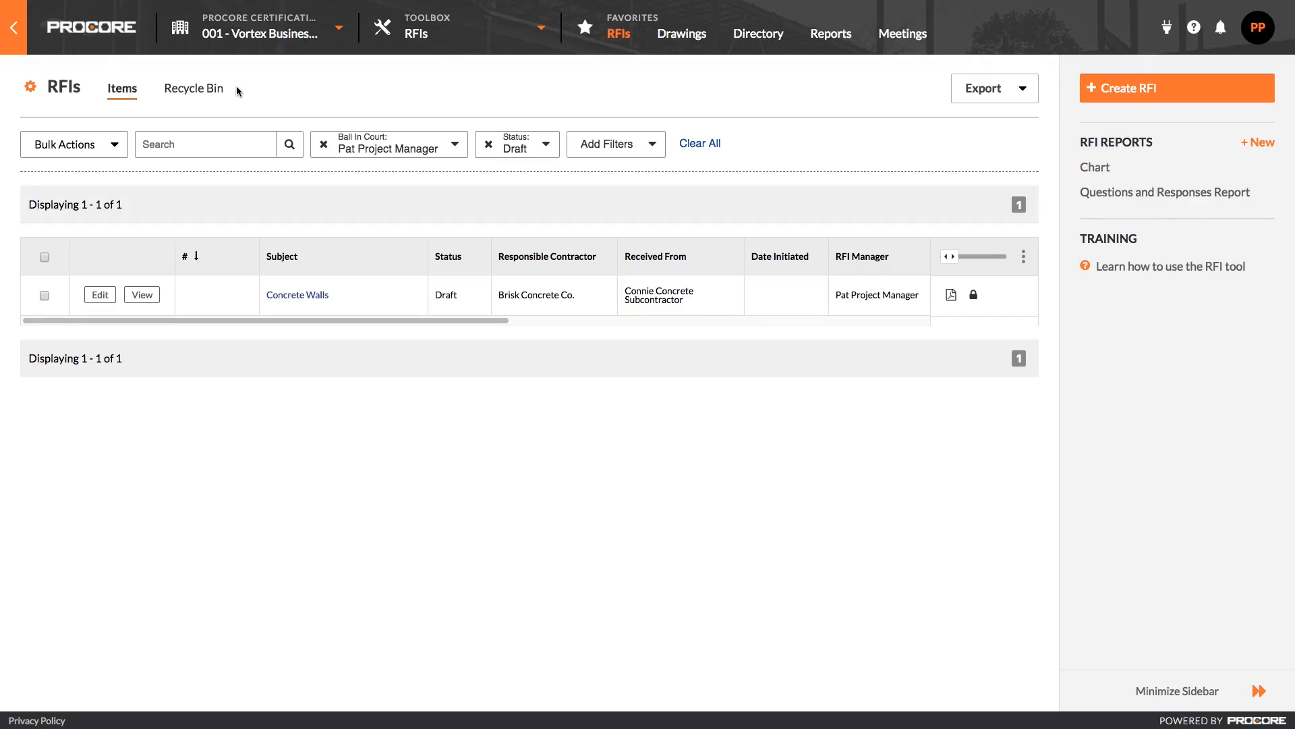
# Clear all filters and filter the RFI list to show only Open and Draft statuses.
pyautogui.click(702, 143)
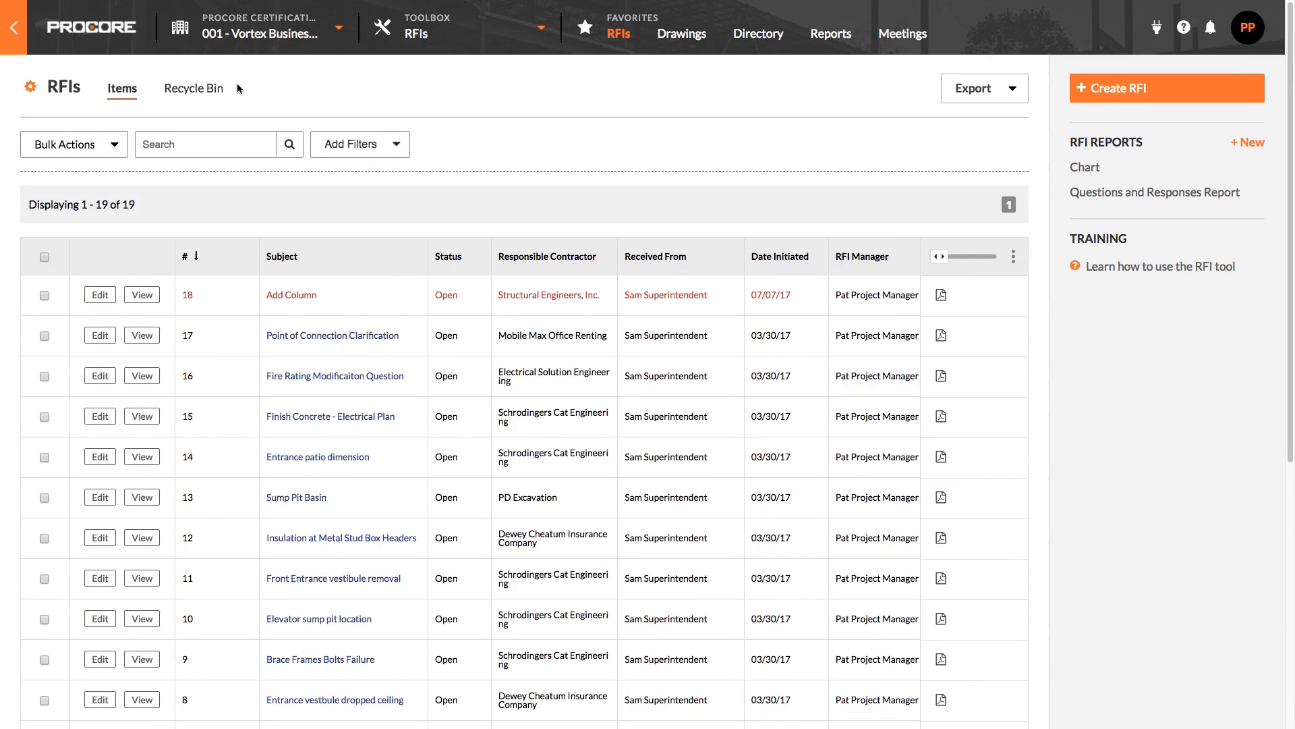
pyautogui.click(398, 144)
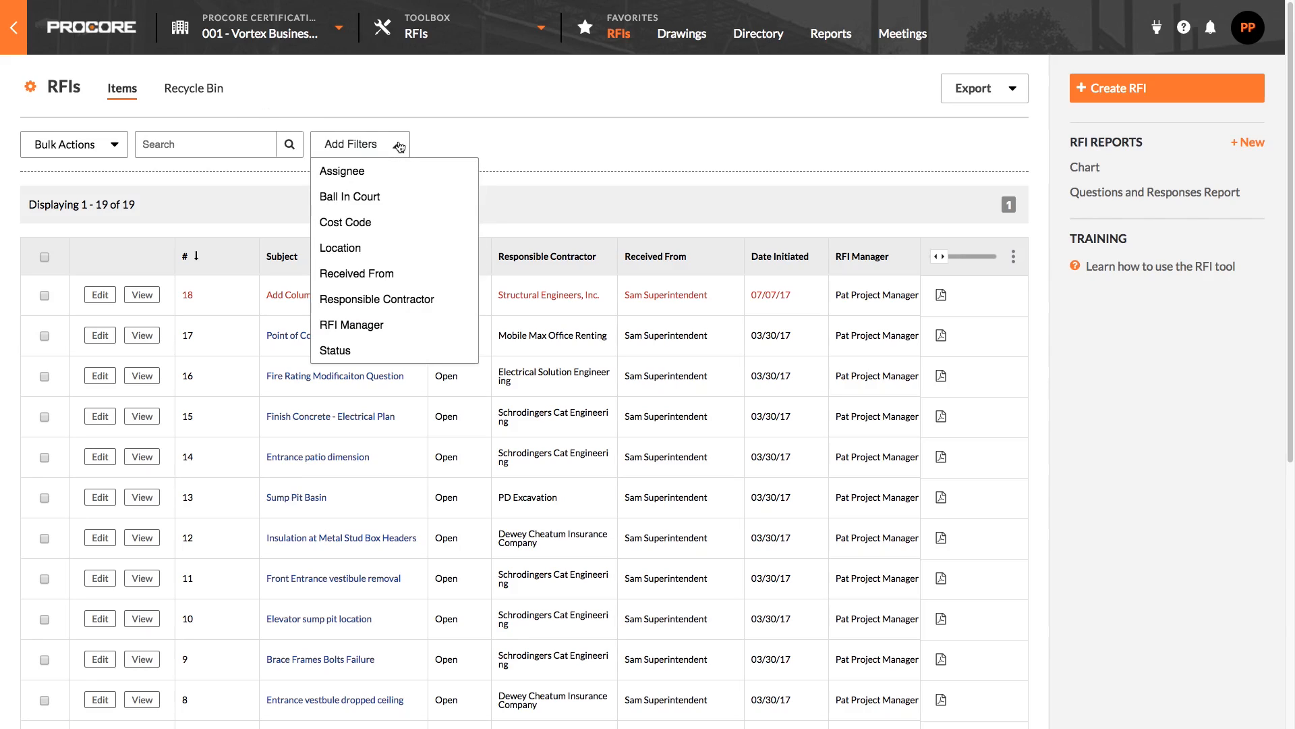
pyautogui.click(403, 350)
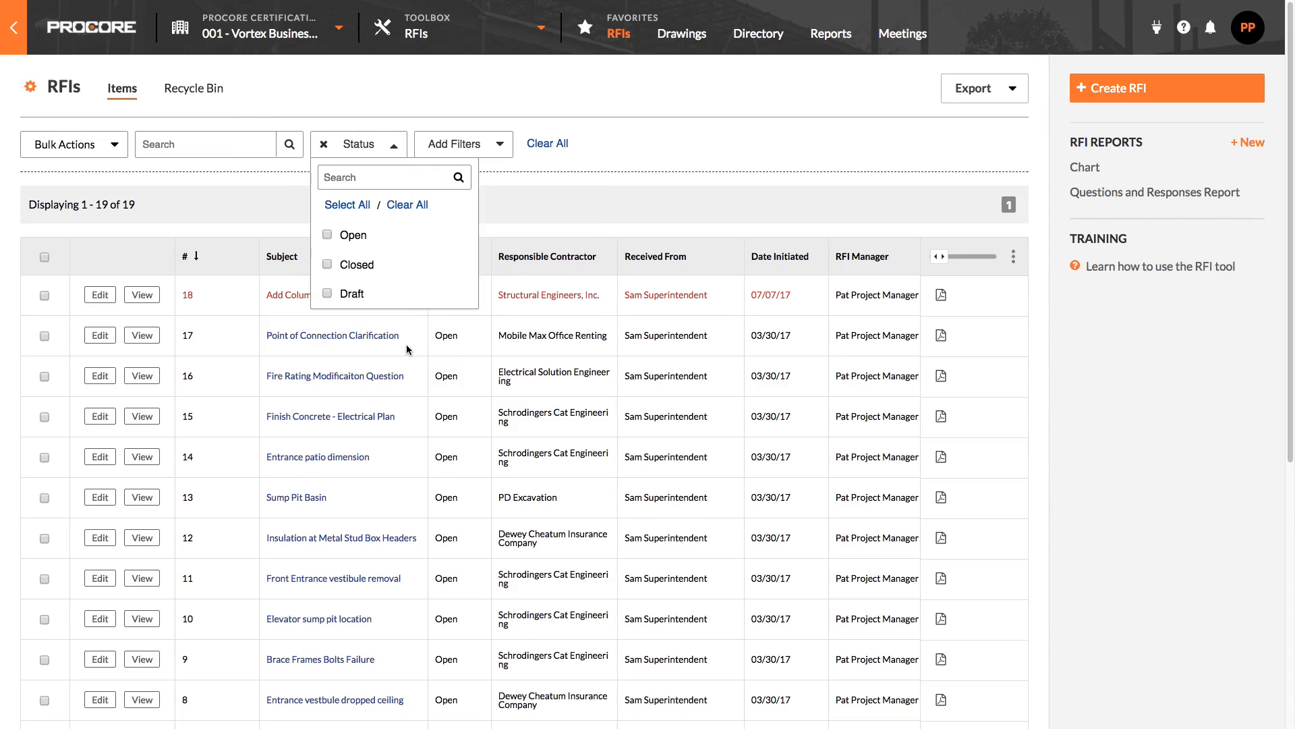
pyautogui.click(328, 234)
pyautogui.click(328, 293)
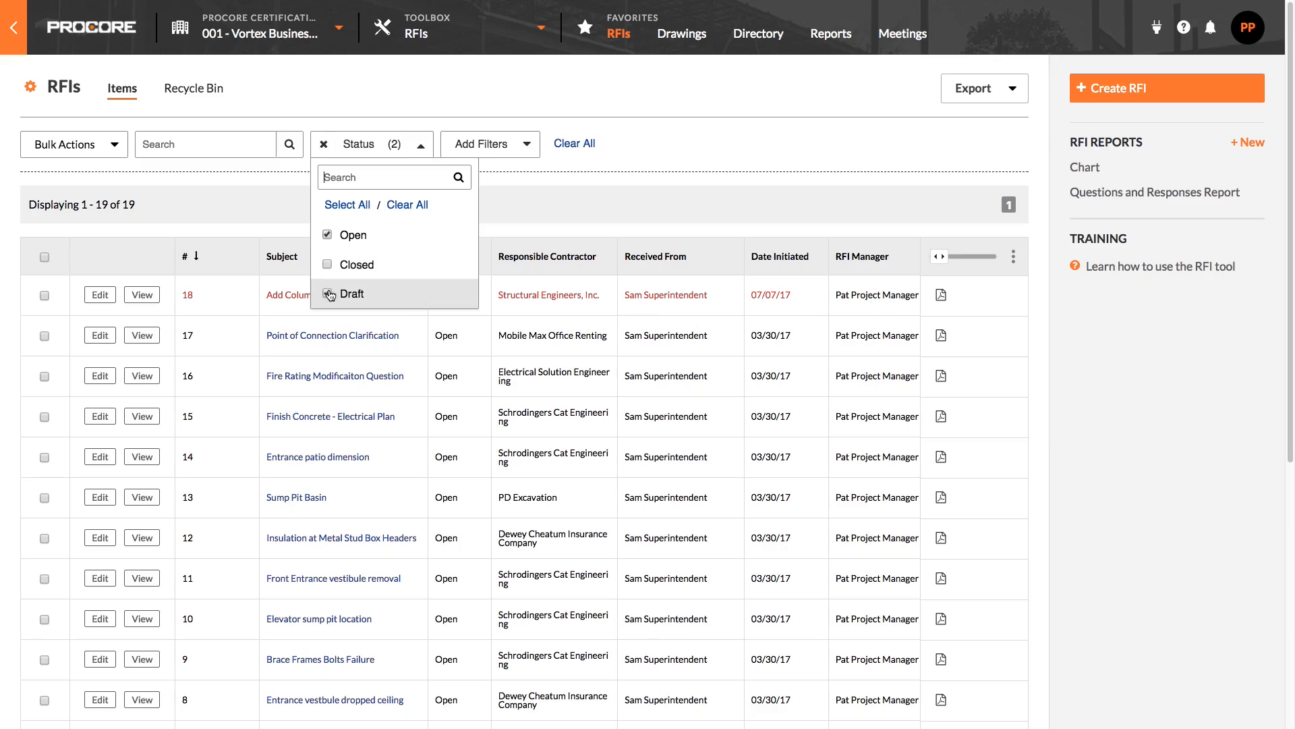
pyautogui.click(597, 156)
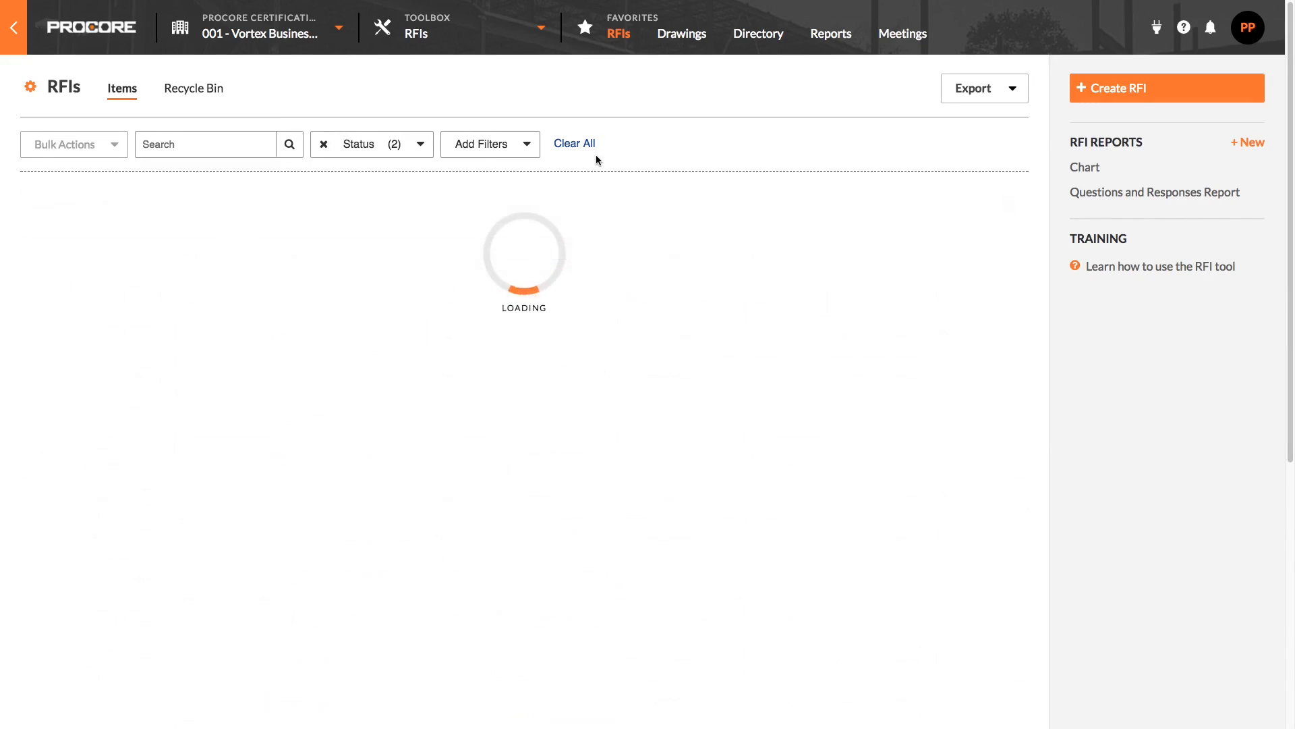
# Add a Ball In Court filter for Pat Project Manager.
pyautogui.click(512, 151)
pyautogui.click(506, 191)
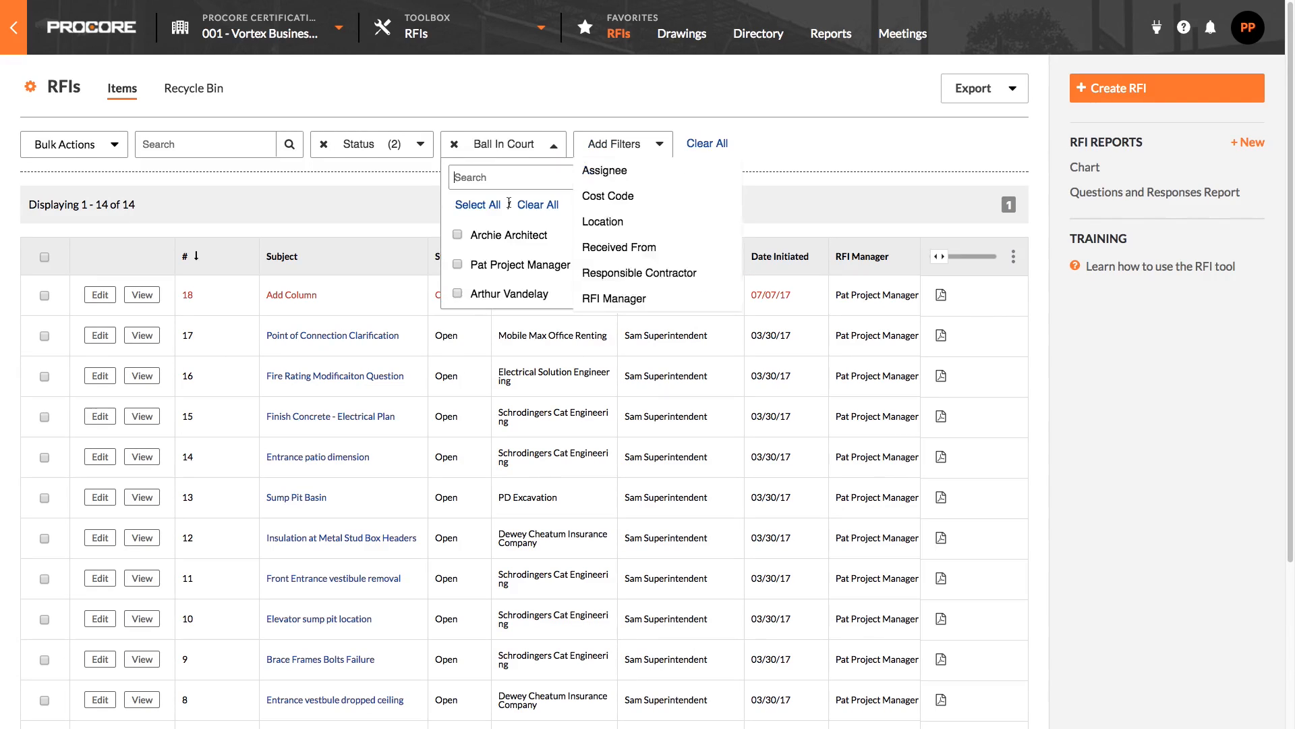
pyautogui.click(460, 266)
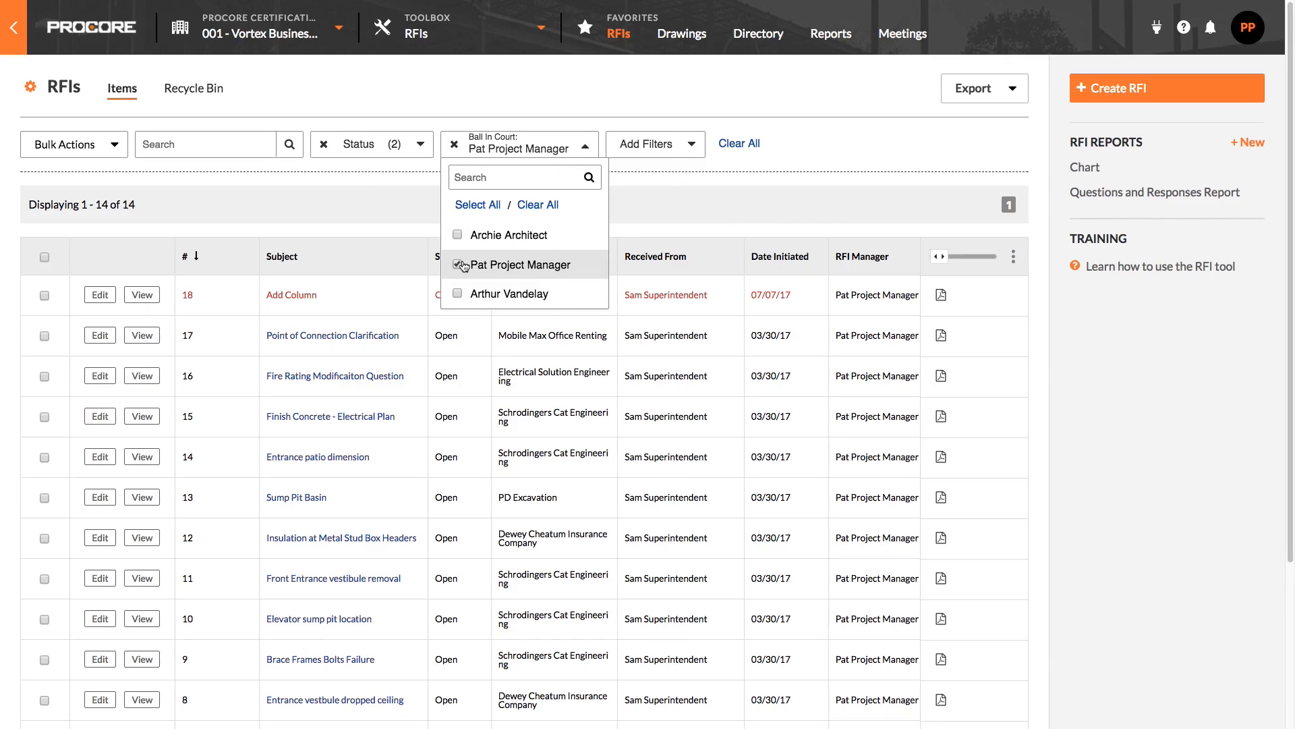
pyautogui.click(849, 196)
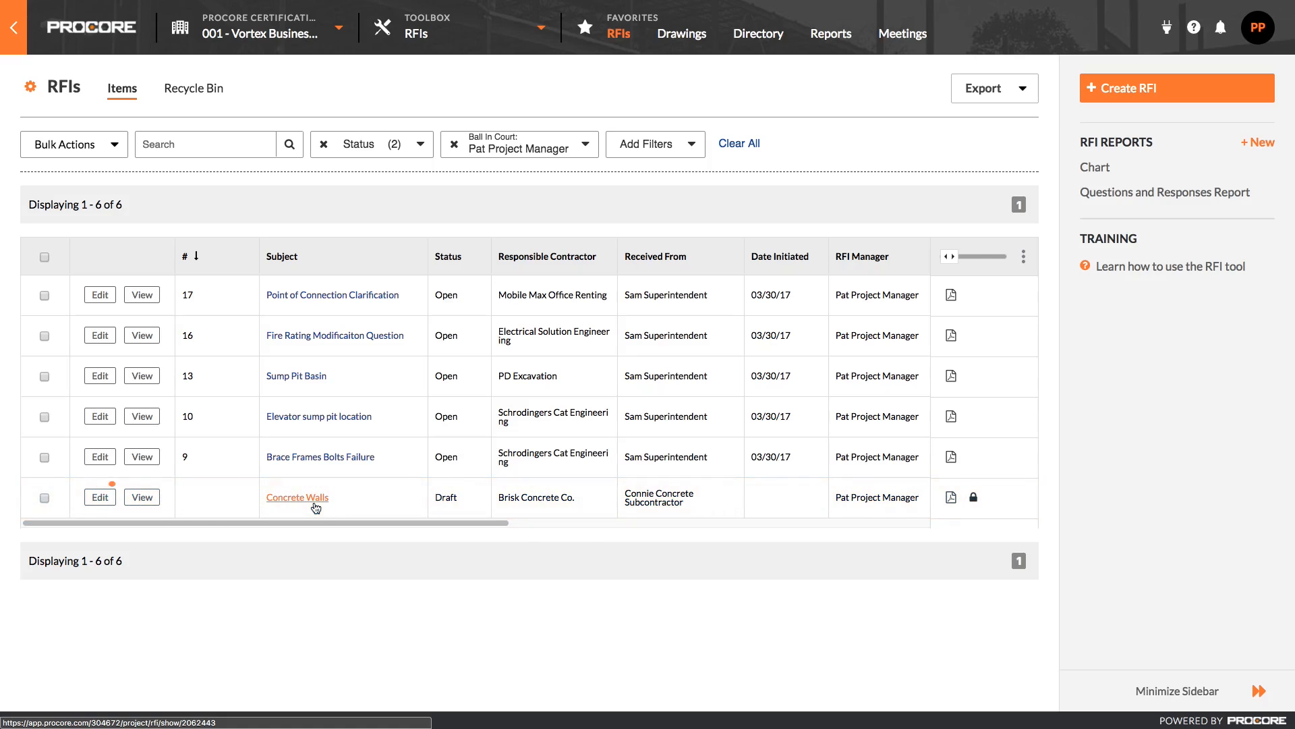
# Edit the Concrete Walls draft RFI, assigning it to the architect from Architect Design Firm and clearing the Draft option.
pyautogui.click(94, 500)
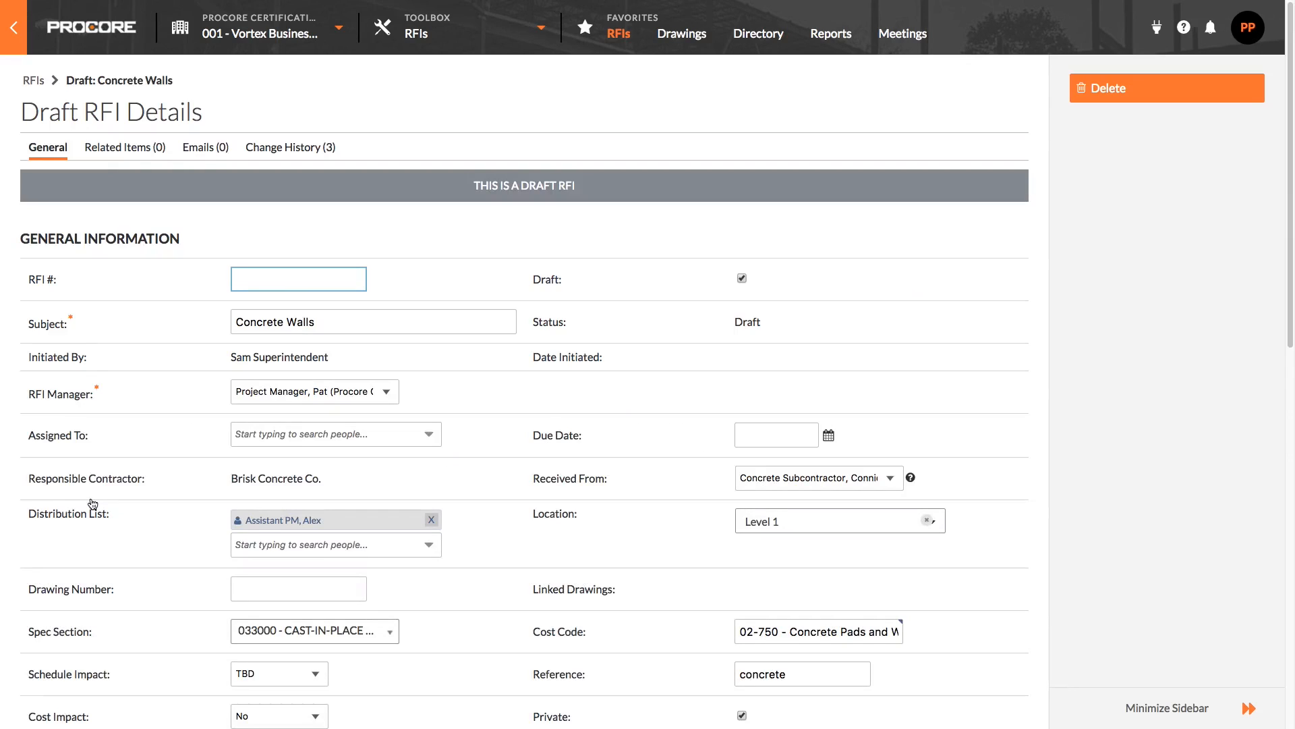
pyautogui.click(263, 434)
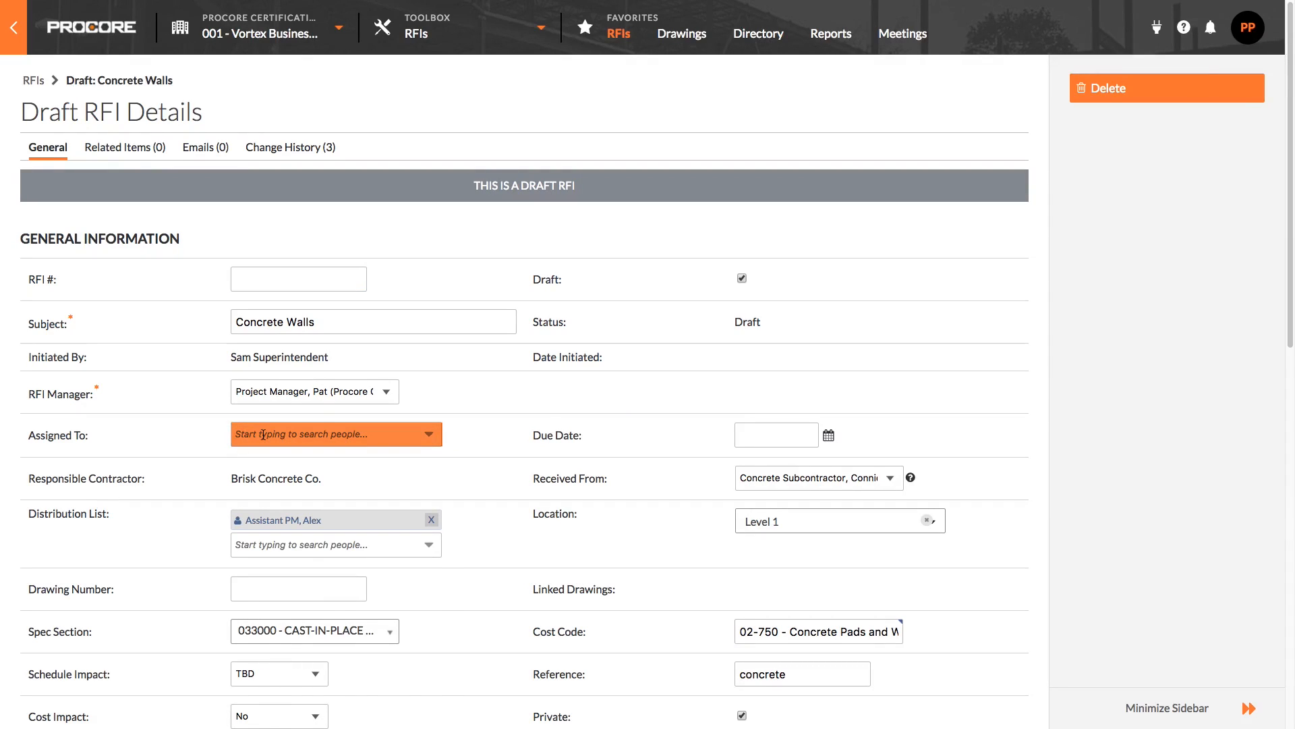
pyautogui.click(318, 466)
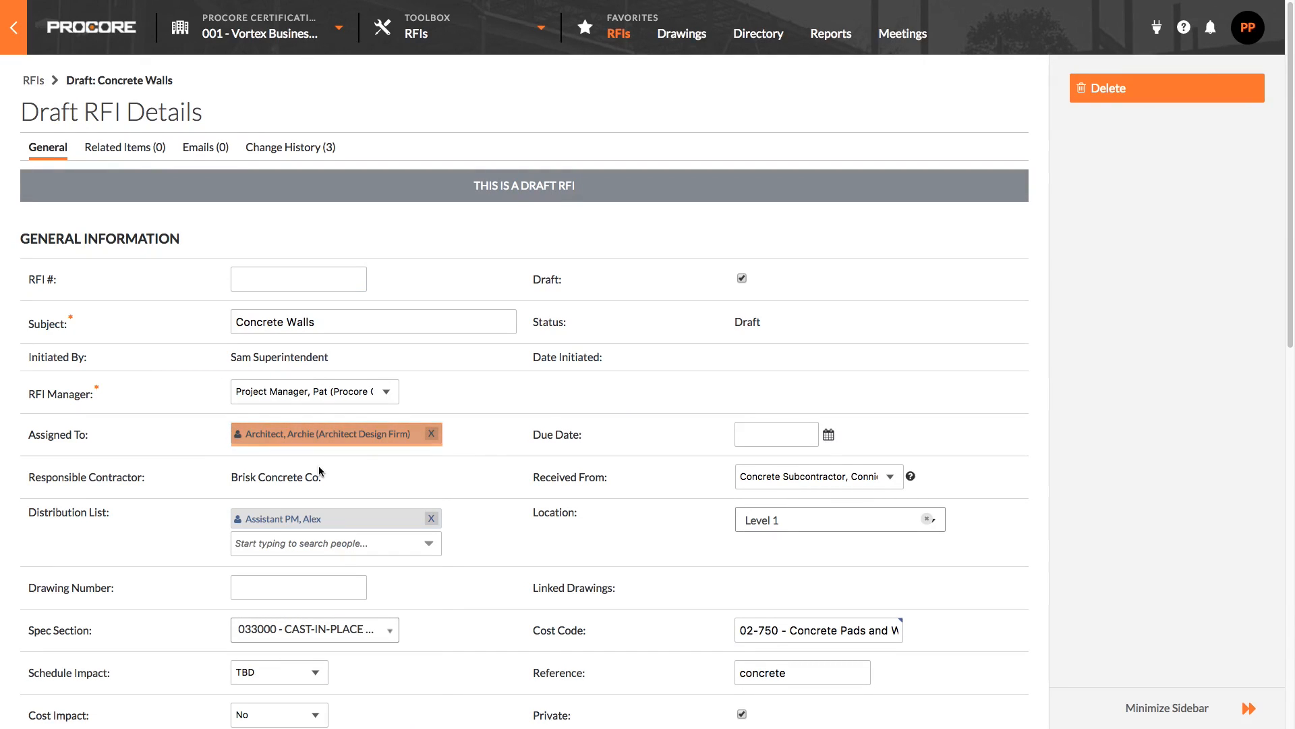
pyautogui.click(742, 278)
# Rewrite the question asking to clarify the finish level for exposed vertical concrete and retaining walls, rubbed out or pointed/patched.
pyautogui.scroll(-4, 744, 282)
pyautogui.scroll(-7, 745, 285)
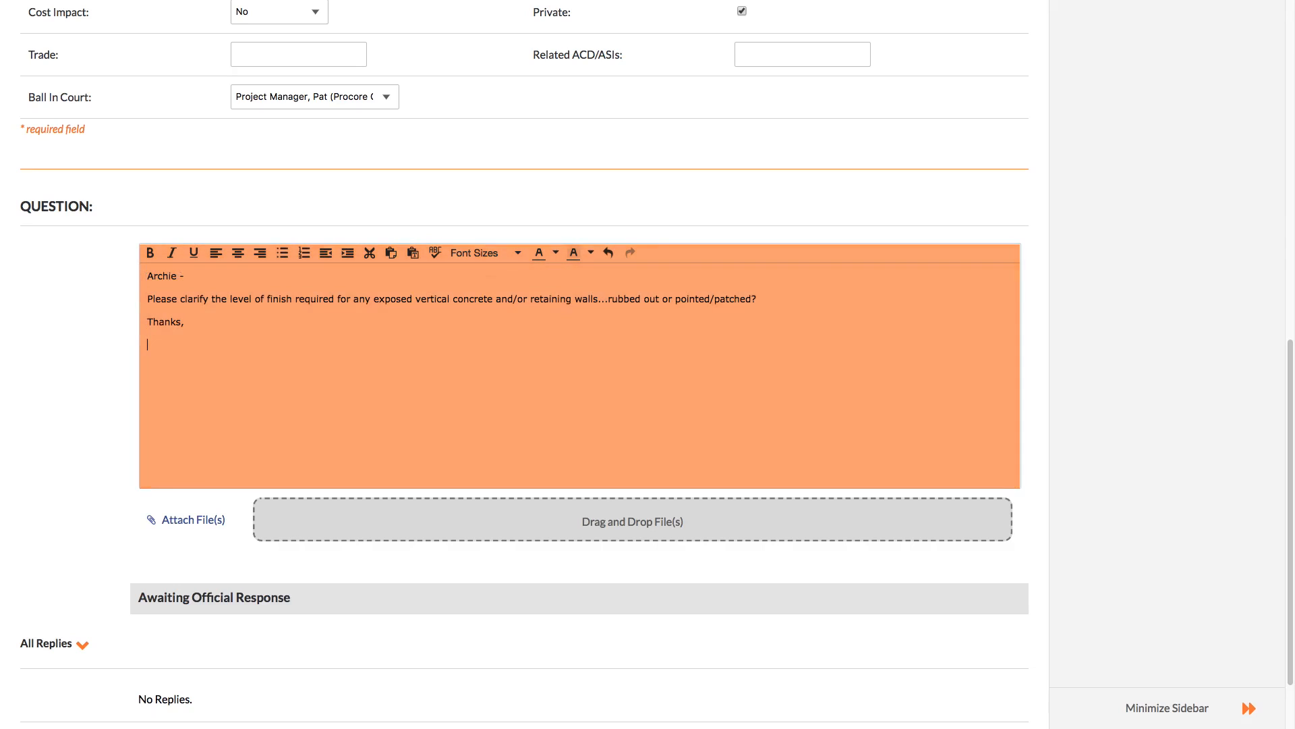
pyautogui.write('at')
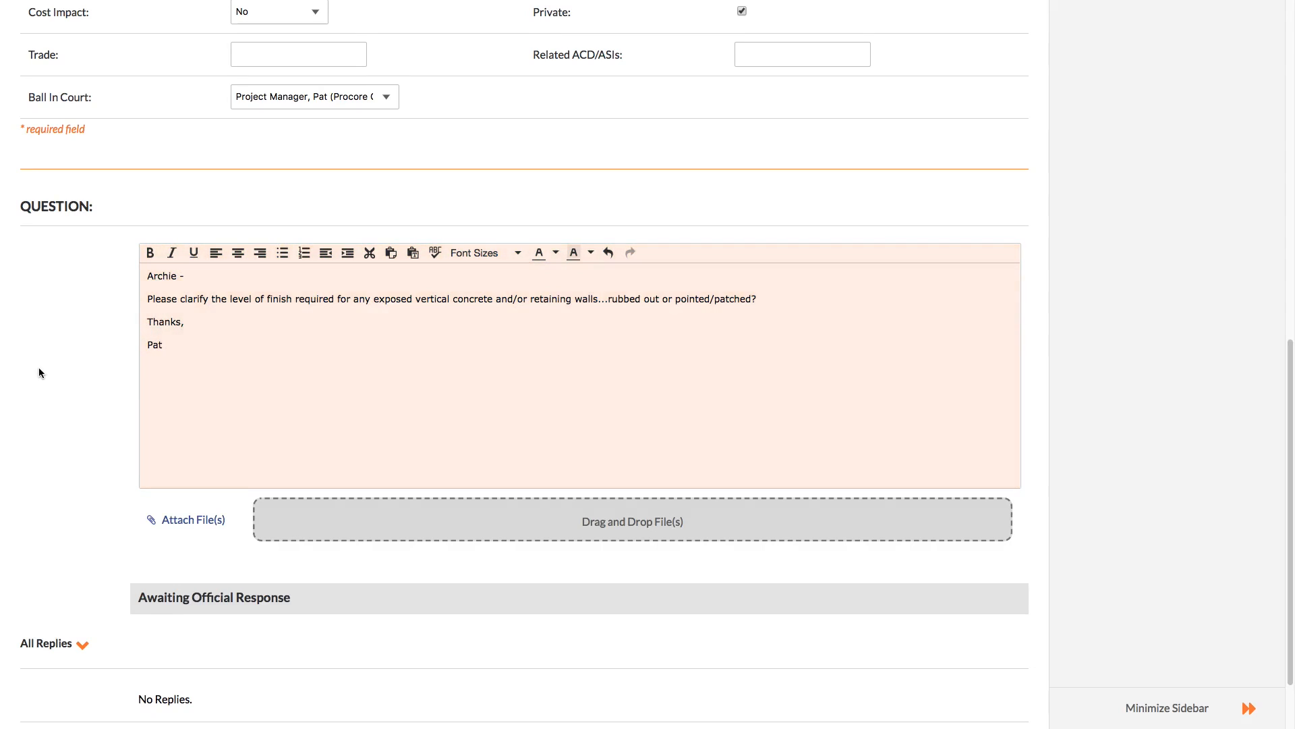
# Set the due date to 07/24/2017 and save the RFI update.
pyautogui.scroll(9, 39, 367)
pyautogui.click(776, 289)
pyautogui.click(775, 432)
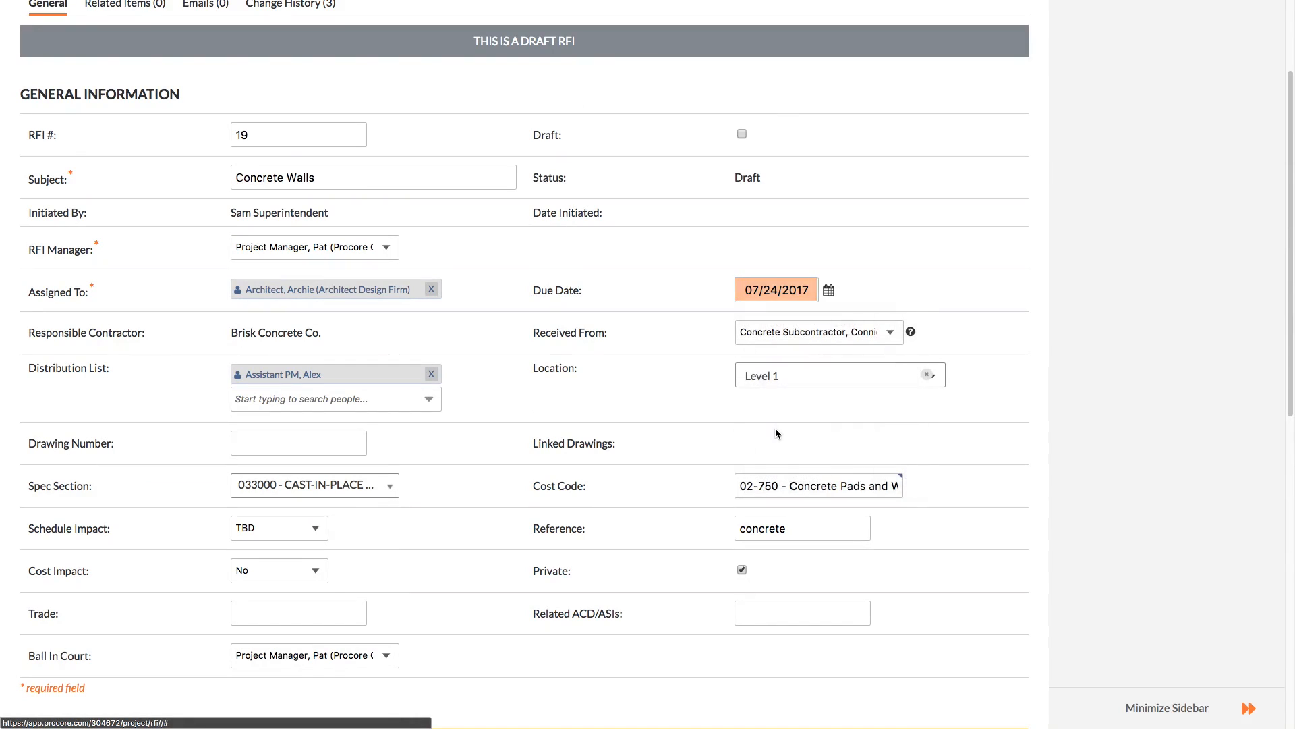
pyautogui.scroll(-10, 787, 425)
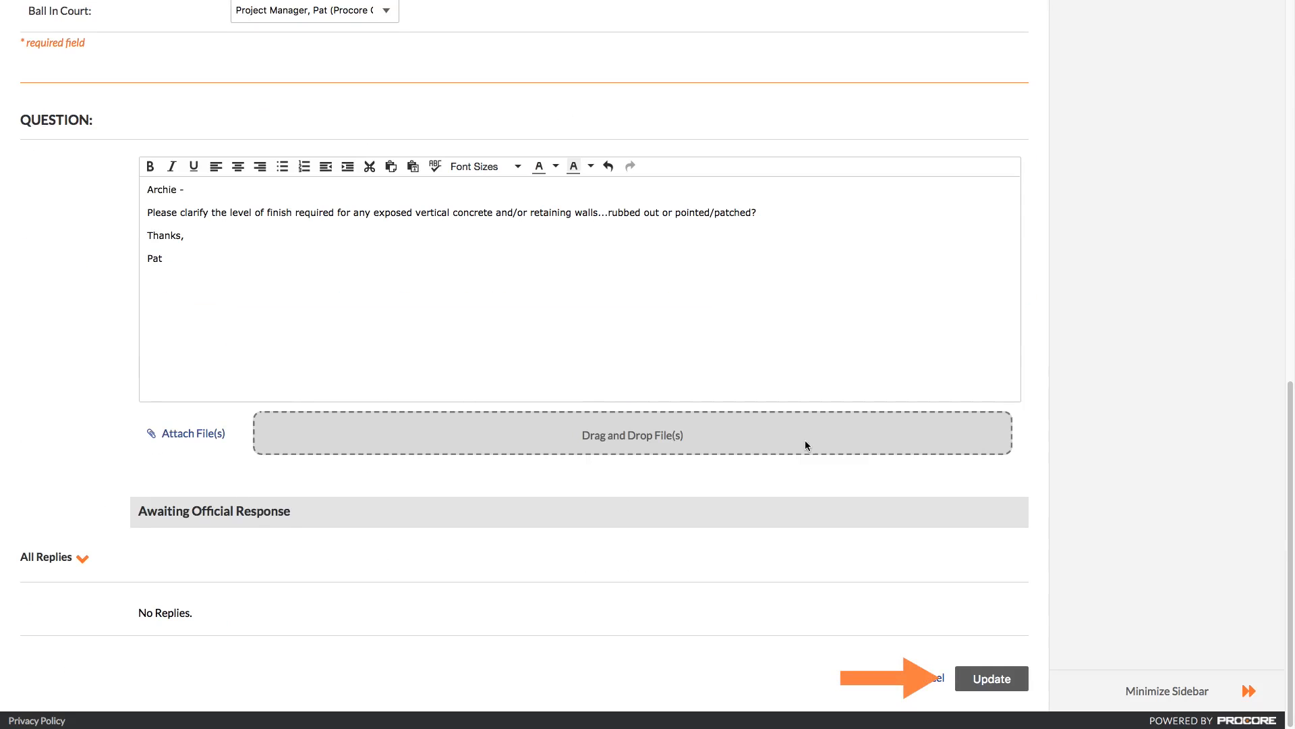
pyautogui.click(992, 679)
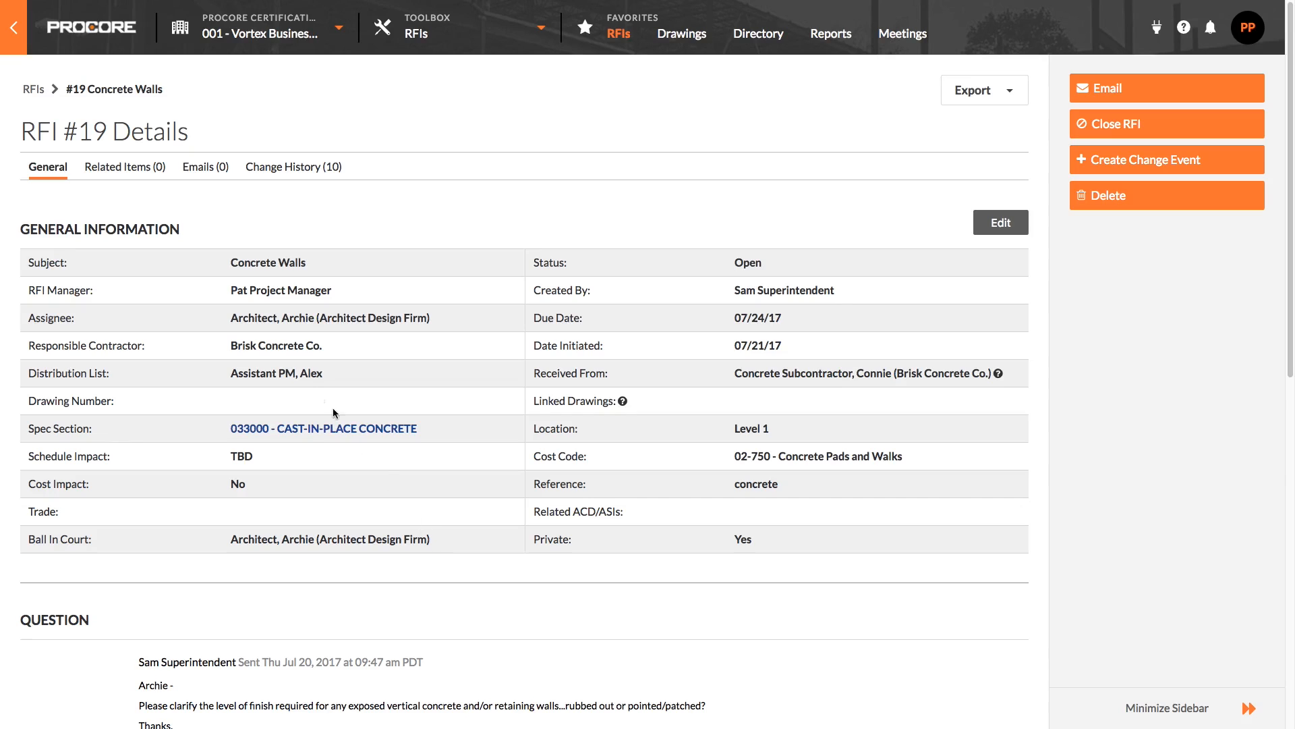
# Create a new RFI from the RFI list with the subject Door hardware #135a and #235a.
pyautogui.click(35, 91)
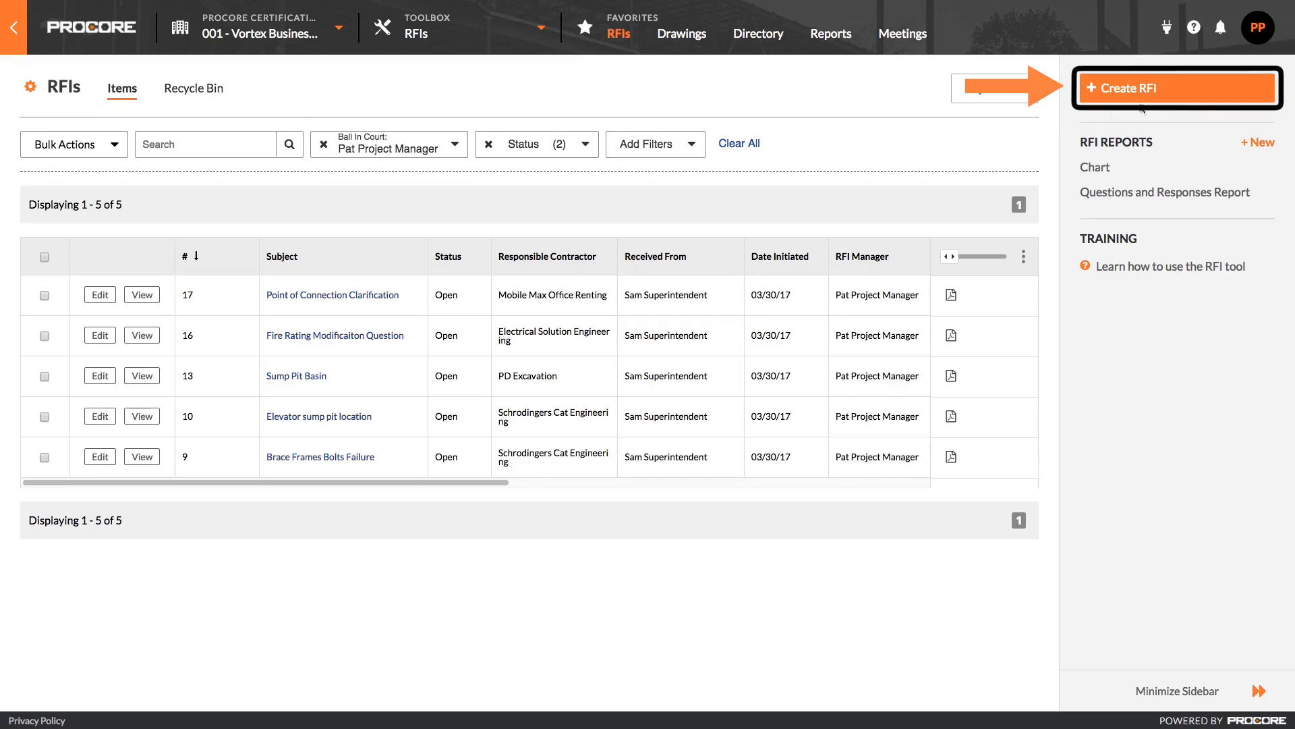
pyautogui.click(1203, 98)
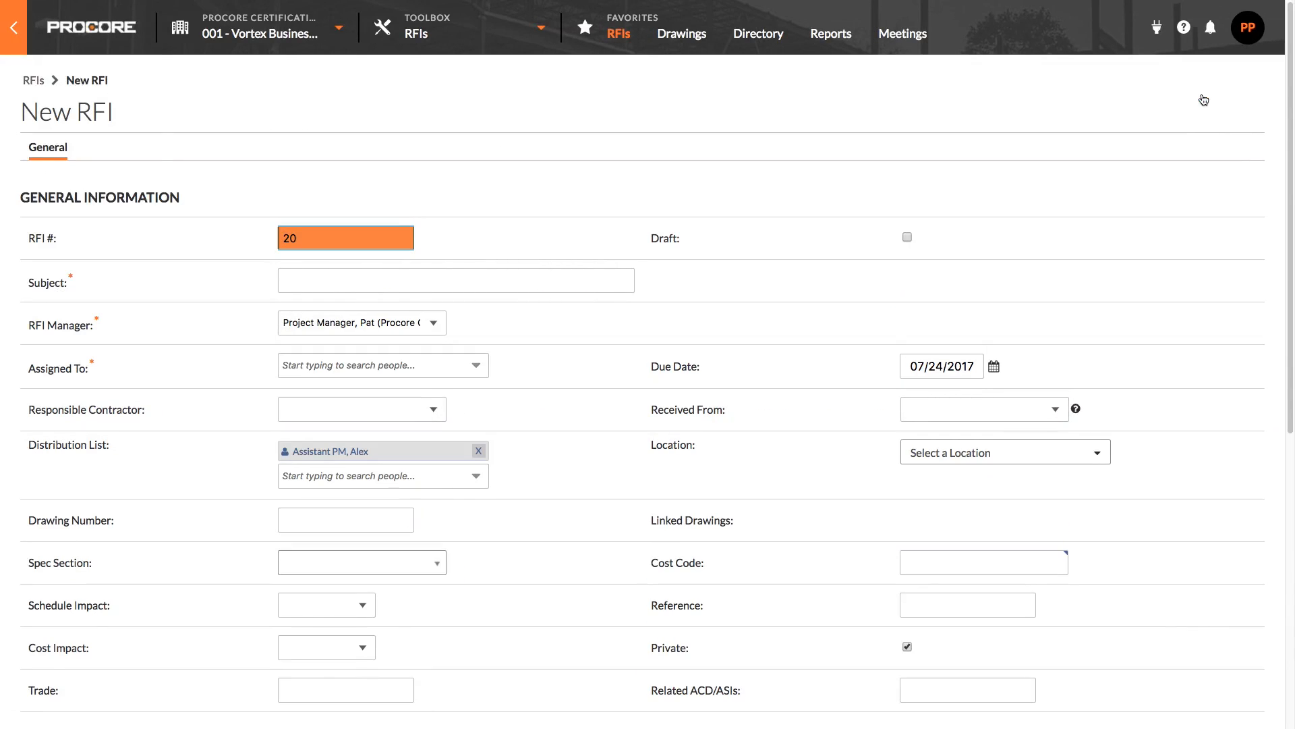
pyautogui.click(407, 283)
pyautogui.write('Door ')
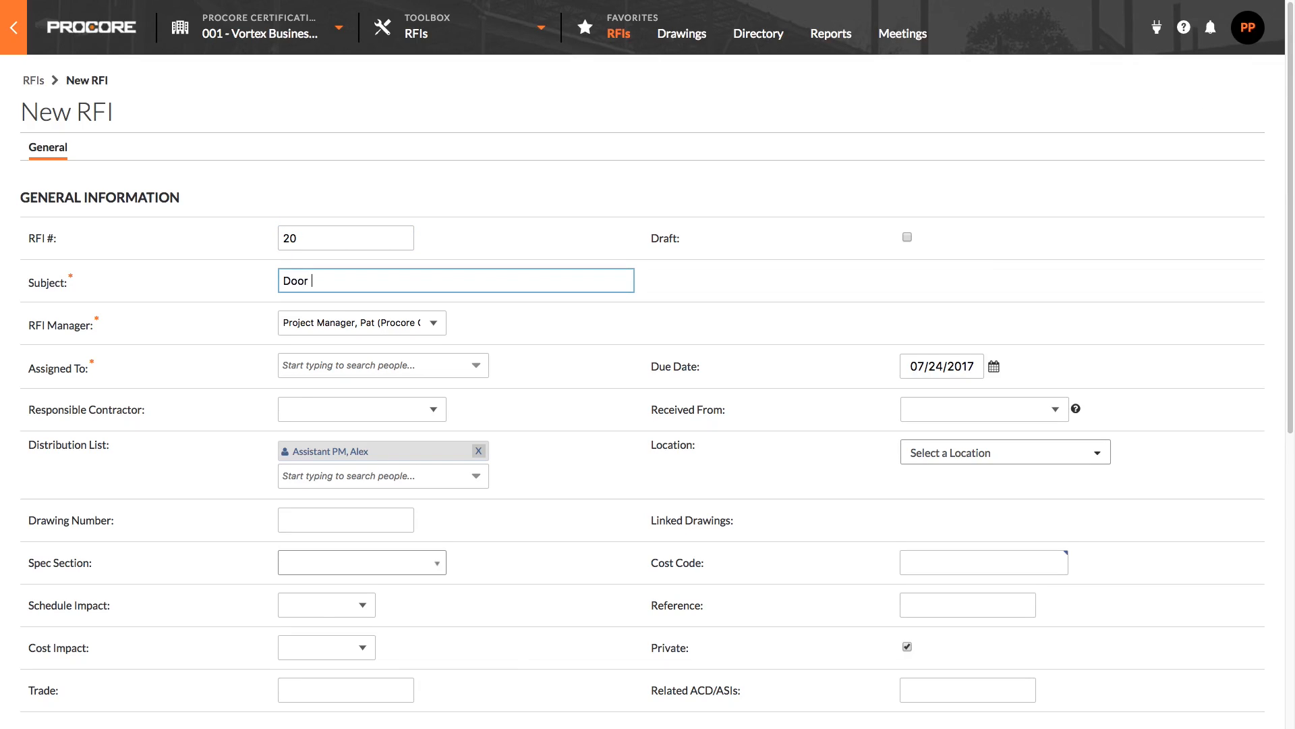
pyautogui.write('hard')
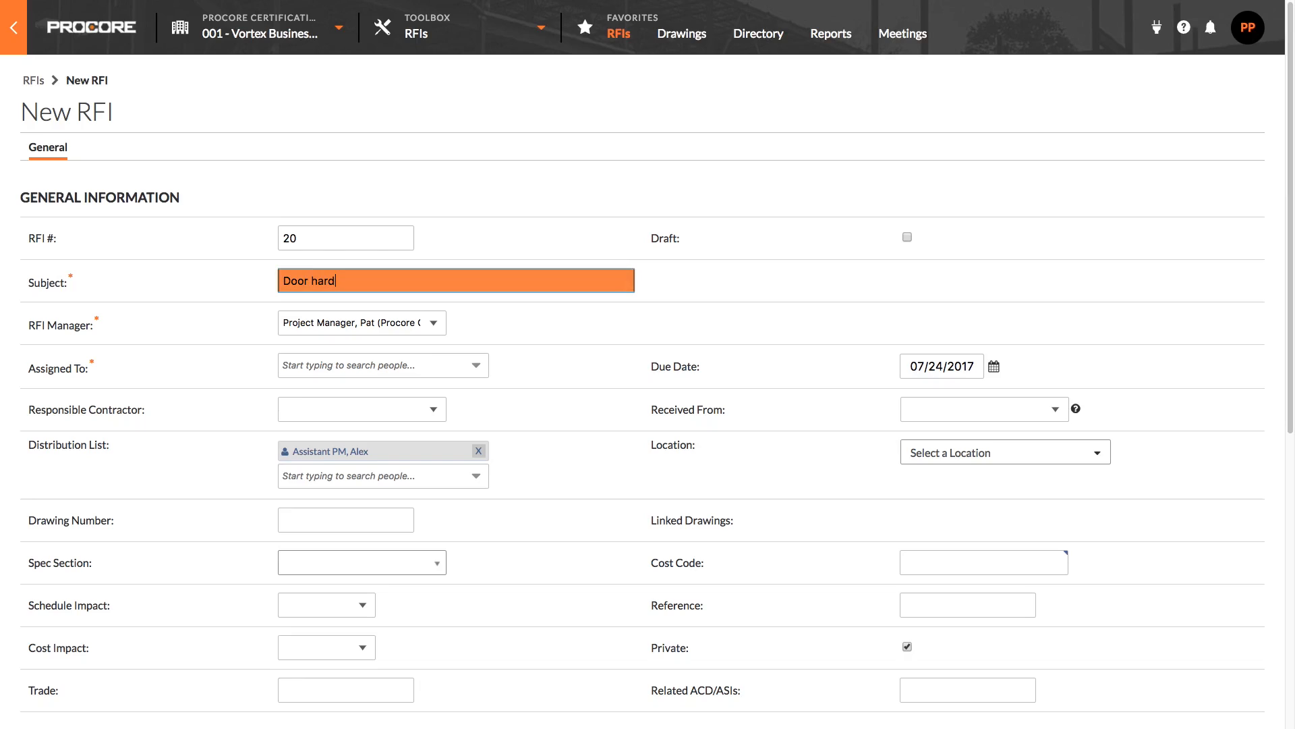
pyautogui.write('ware')
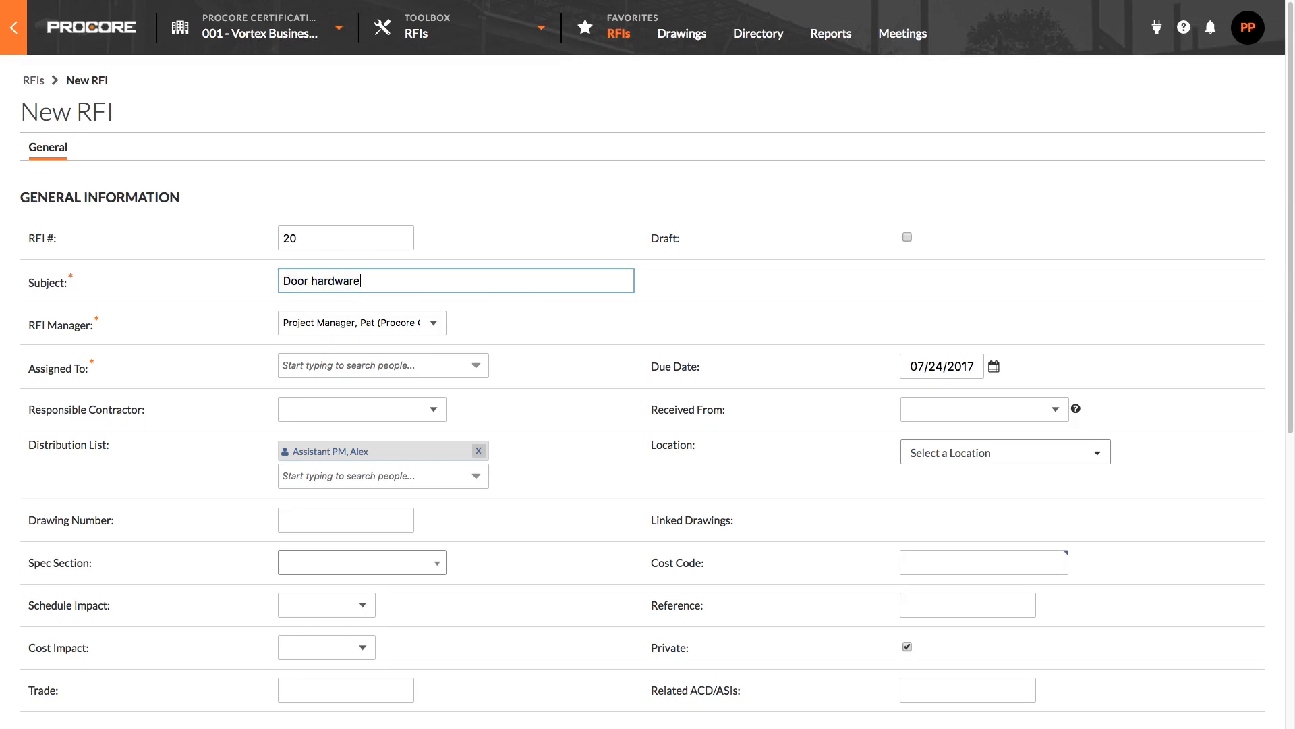
pyautogui.write(' #135a and #235a')
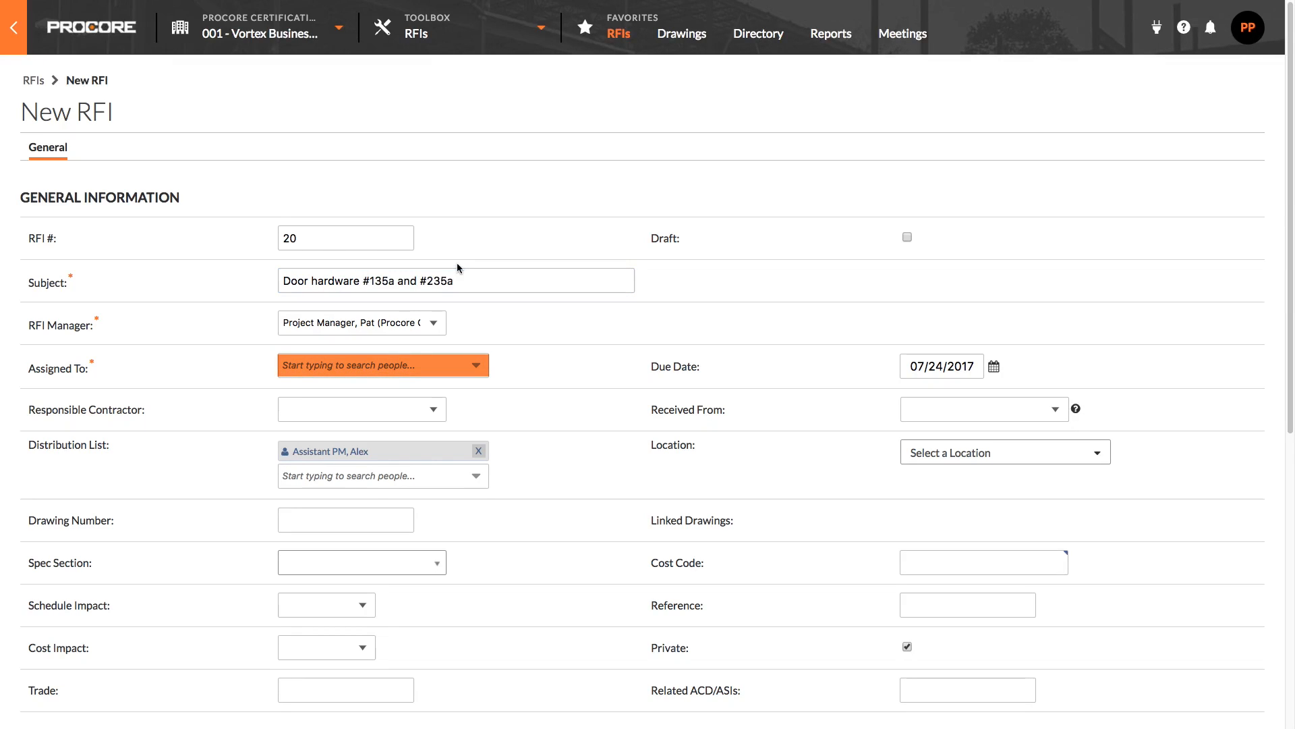
# Assign the new RFI to the architect from Architect Design Firm and set the due date to 07/28/2017.
pyautogui.click(382, 360)
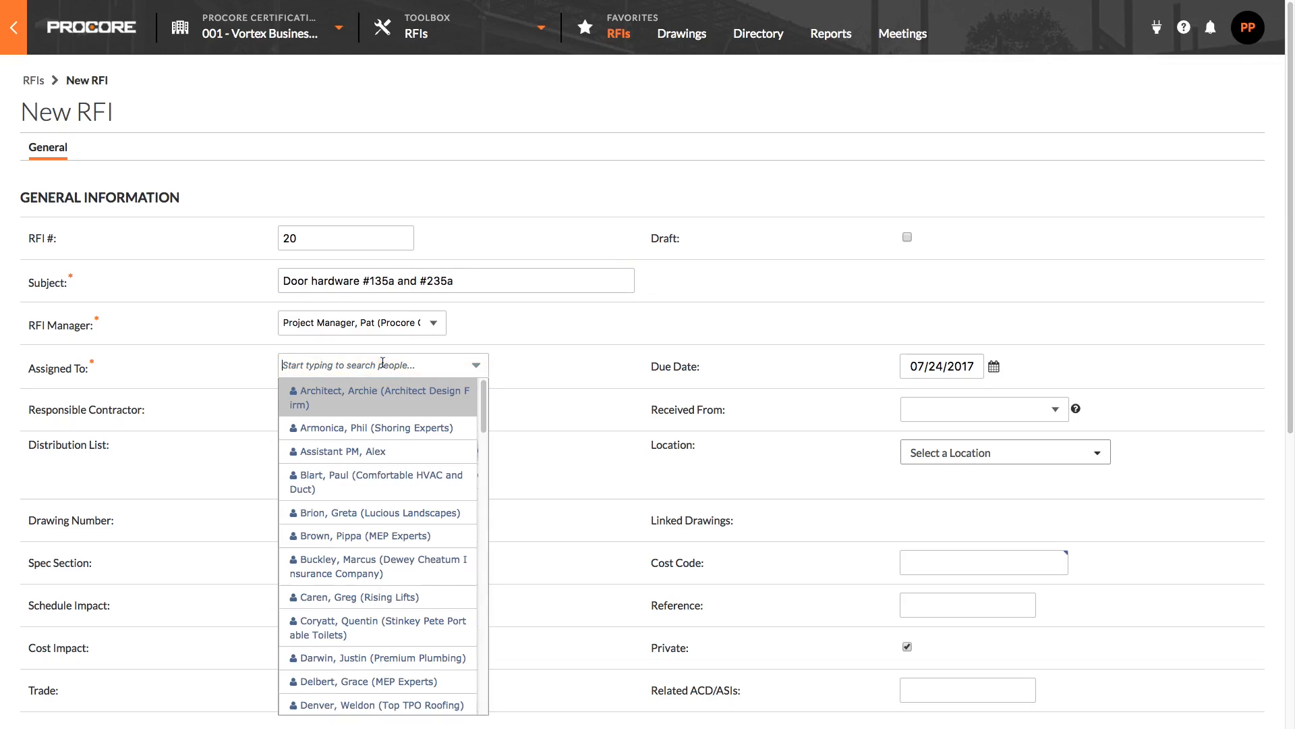
pyautogui.click(356, 393)
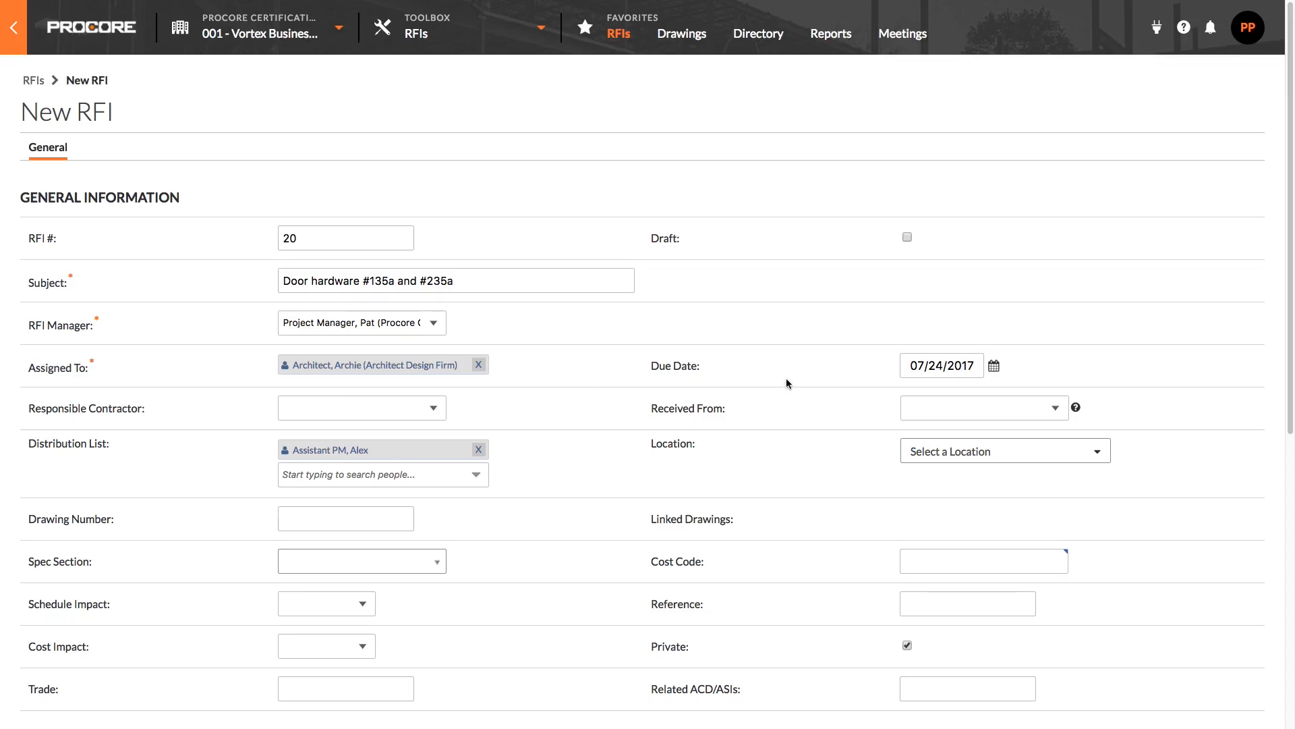
pyautogui.click(936, 362)
pyautogui.click(1053, 504)
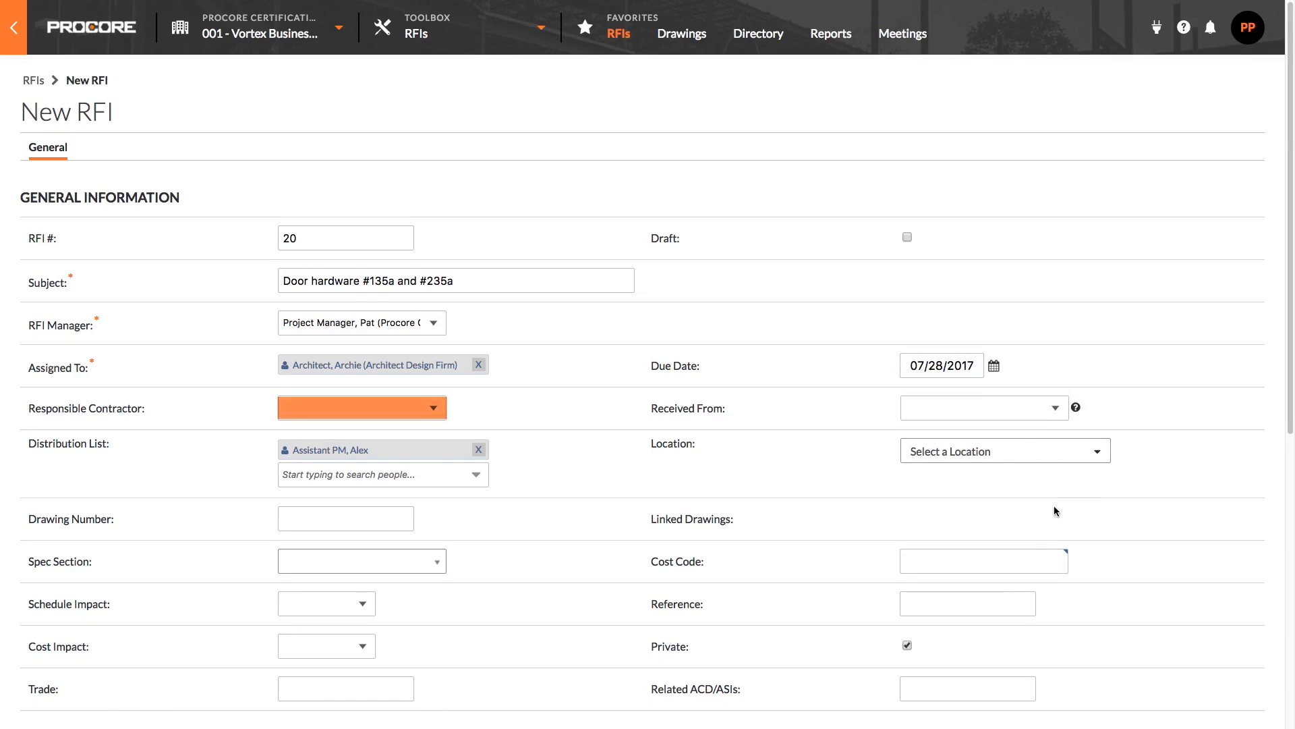
# Set the responsible contractor to Bamboo Door Co. and the Received From contact to its door subcontractor.
pyautogui.click(429, 404)
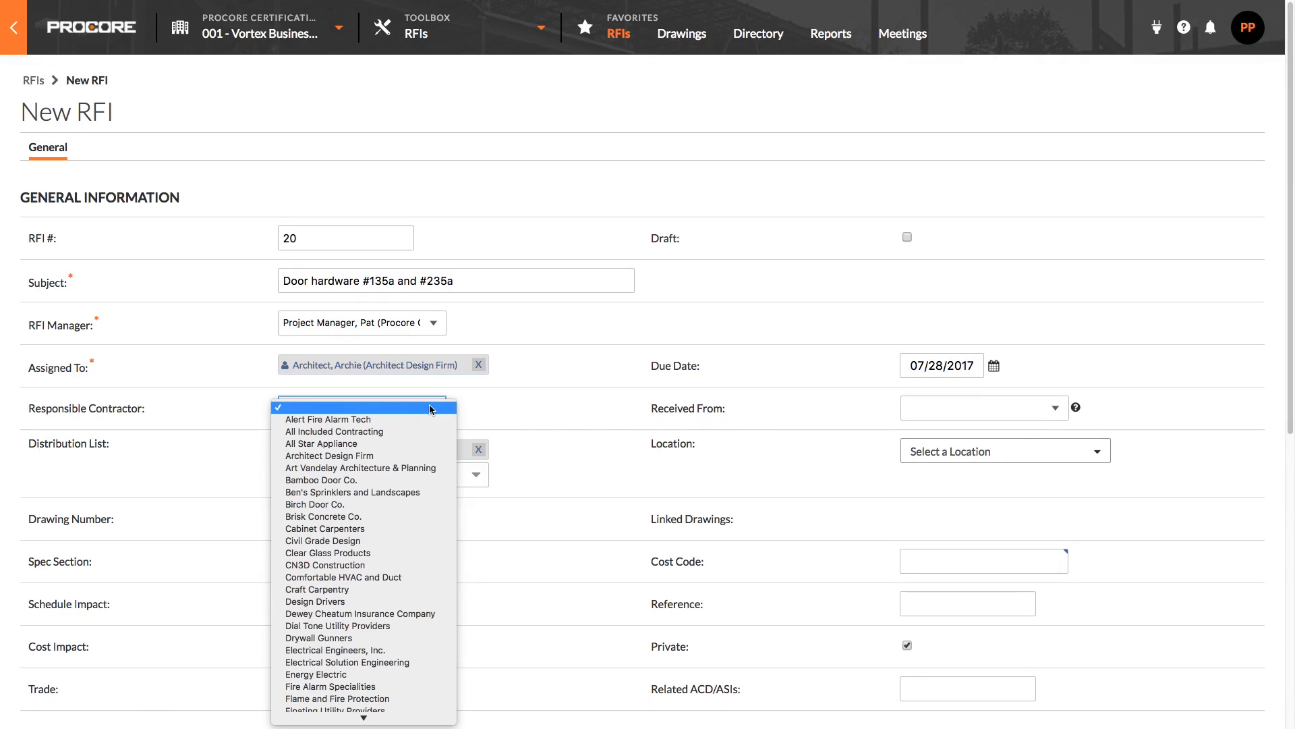
pyautogui.click(374, 480)
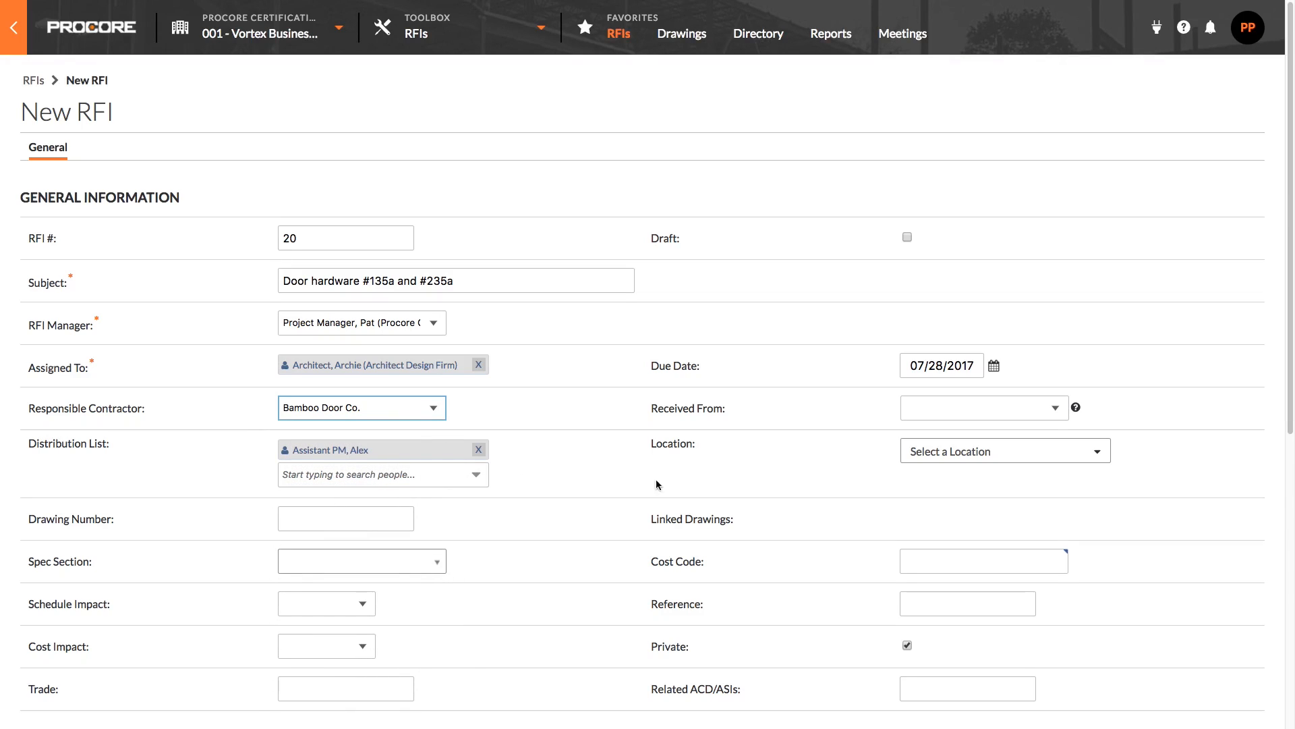
pyautogui.click(1054, 413)
pyautogui.click(1055, 419)
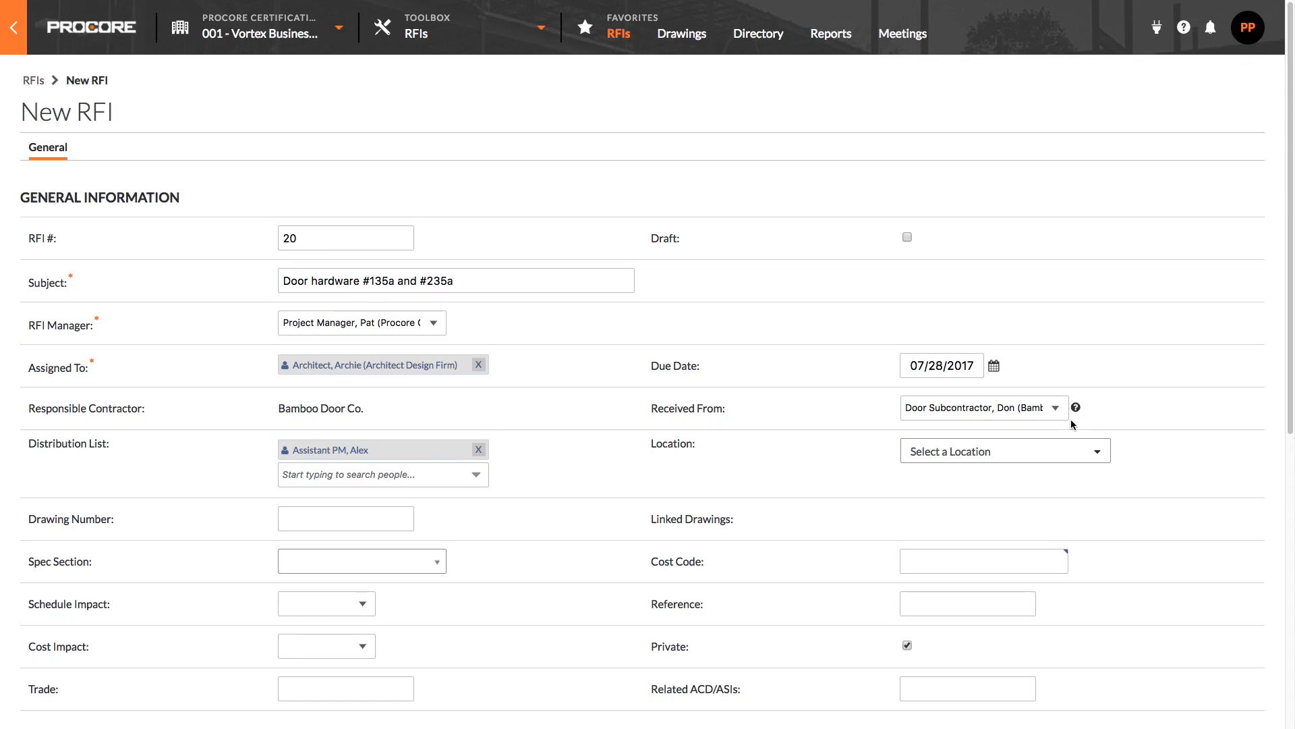
# Search for the superintendent and add them to the distribution list.
pyautogui.click(377, 474)
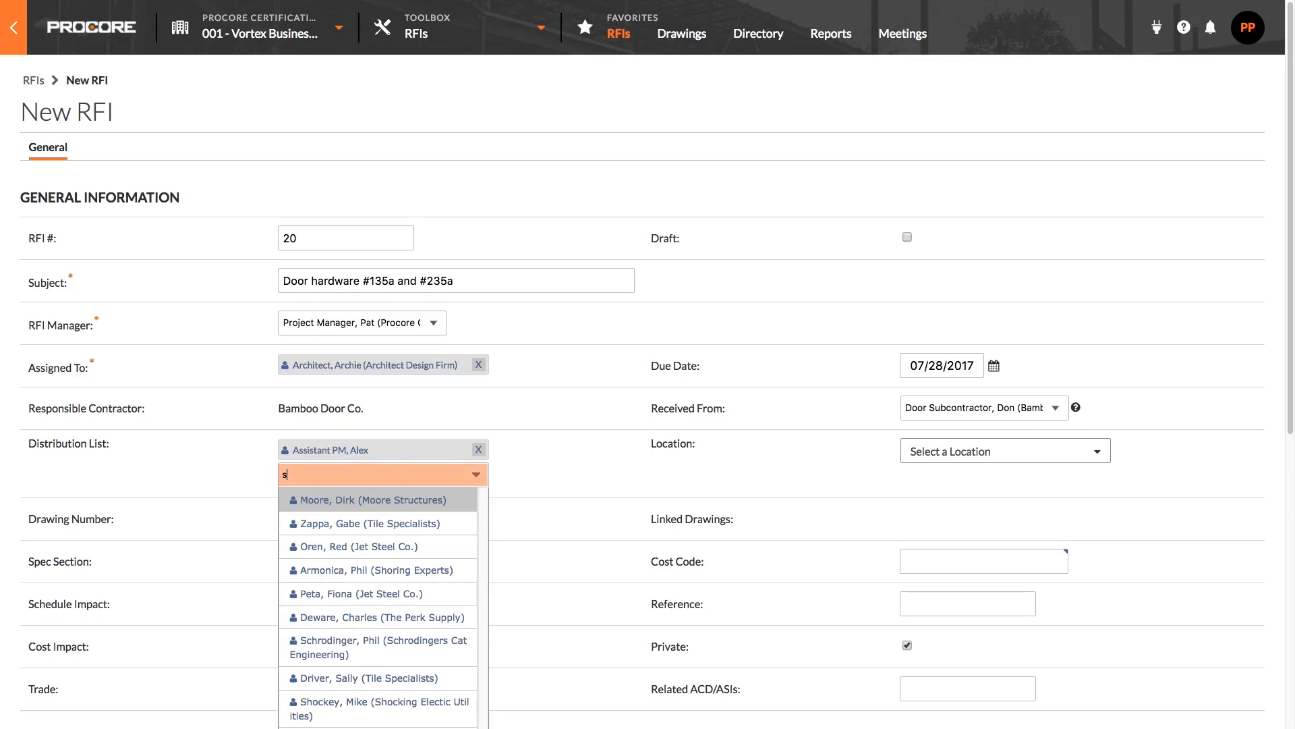
pyautogui.write('sup')
pyautogui.click(438, 510)
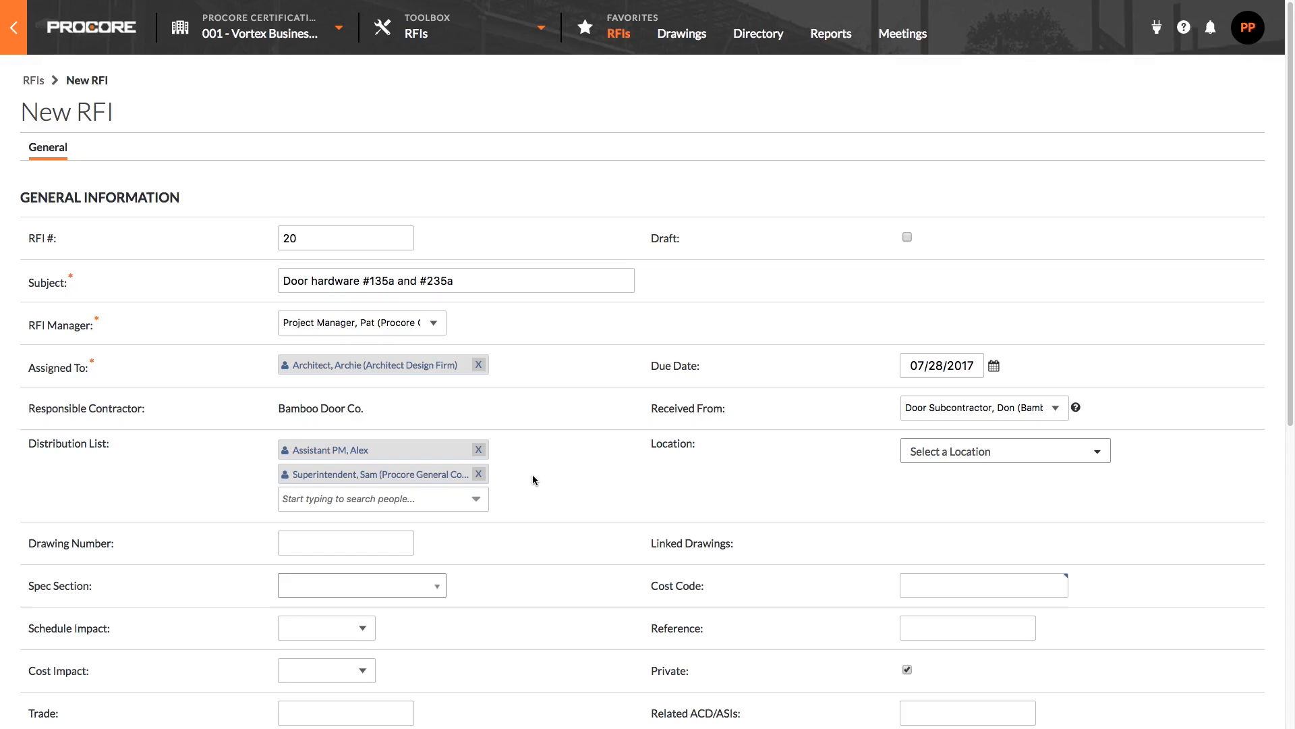
pyautogui.press('Tab')
# Set the location to Level 1>North Wing>135 Executive Office by searching for 135.
pyautogui.click(997, 466)
pyautogui.write('135')
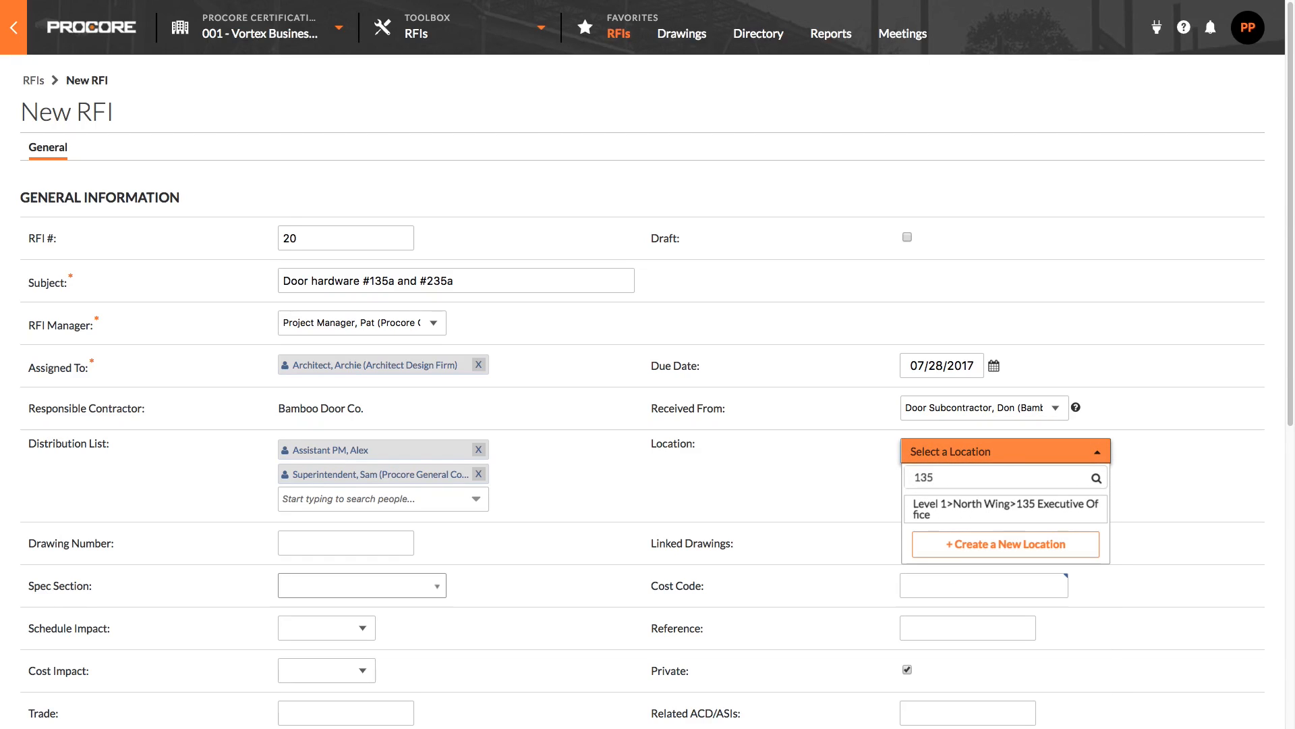
pyautogui.click(1070, 509)
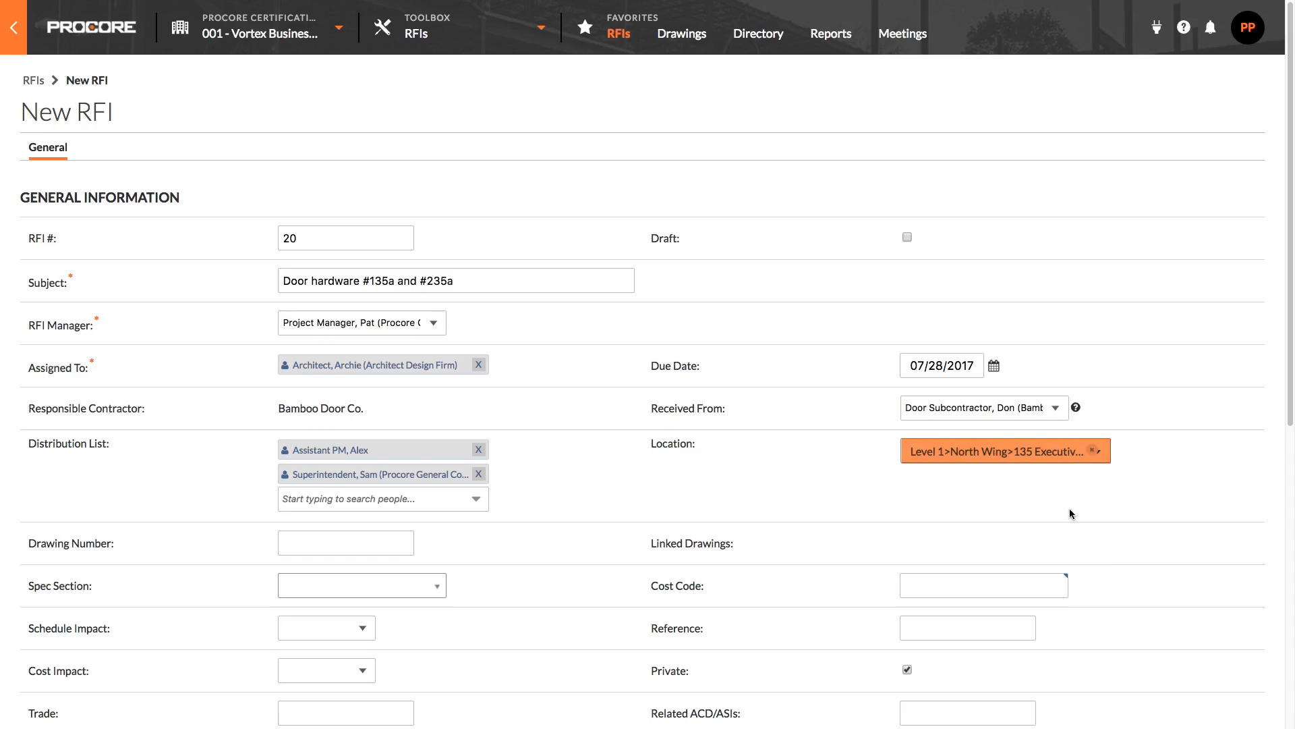
# Enter A111 as the drawing number.
pyautogui.click(372, 544)
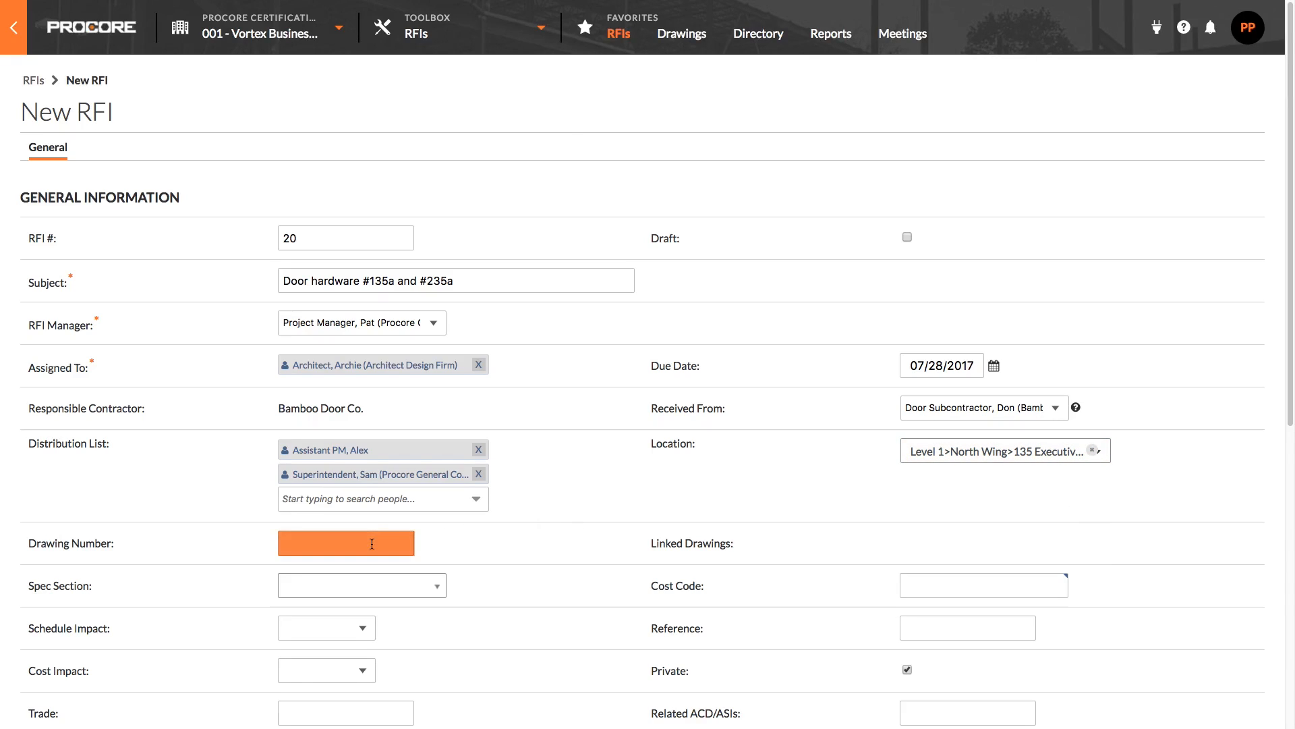
pyautogui.write('A111')
pyautogui.click(430, 542)
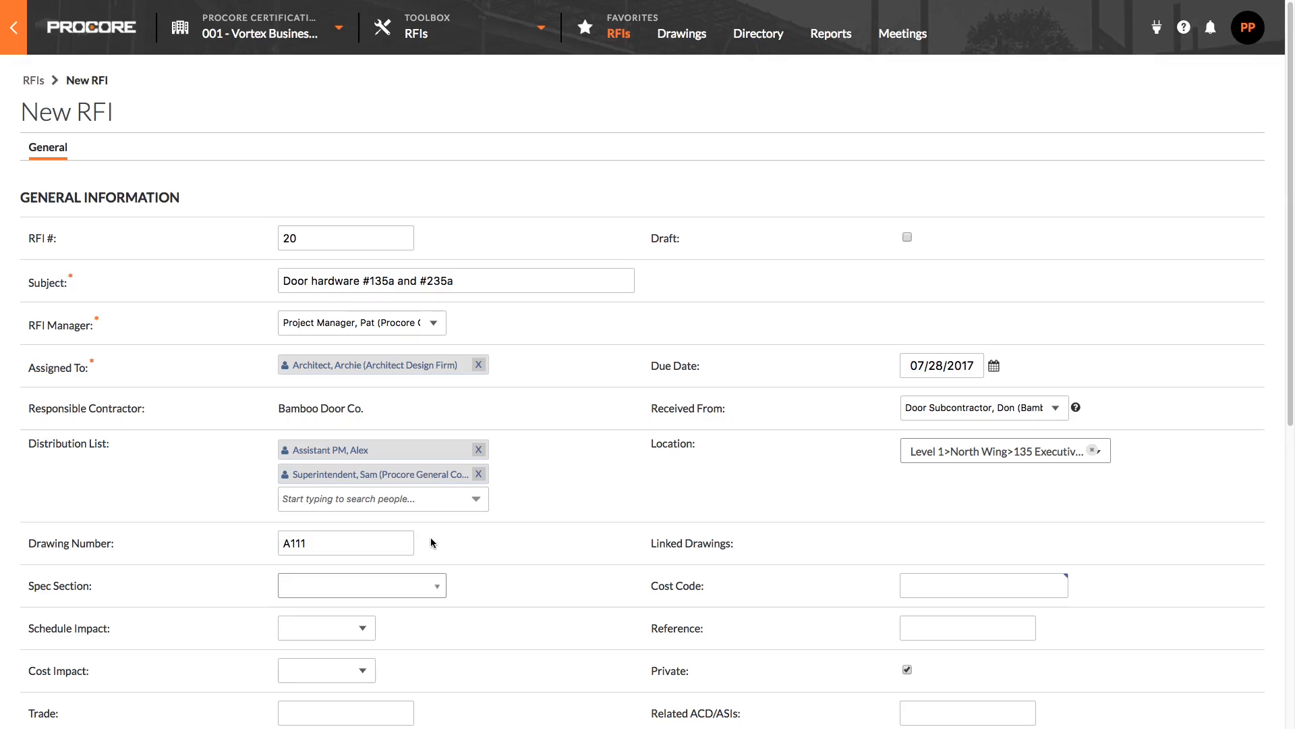
pyautogui.scroll(-4, 430, 538)
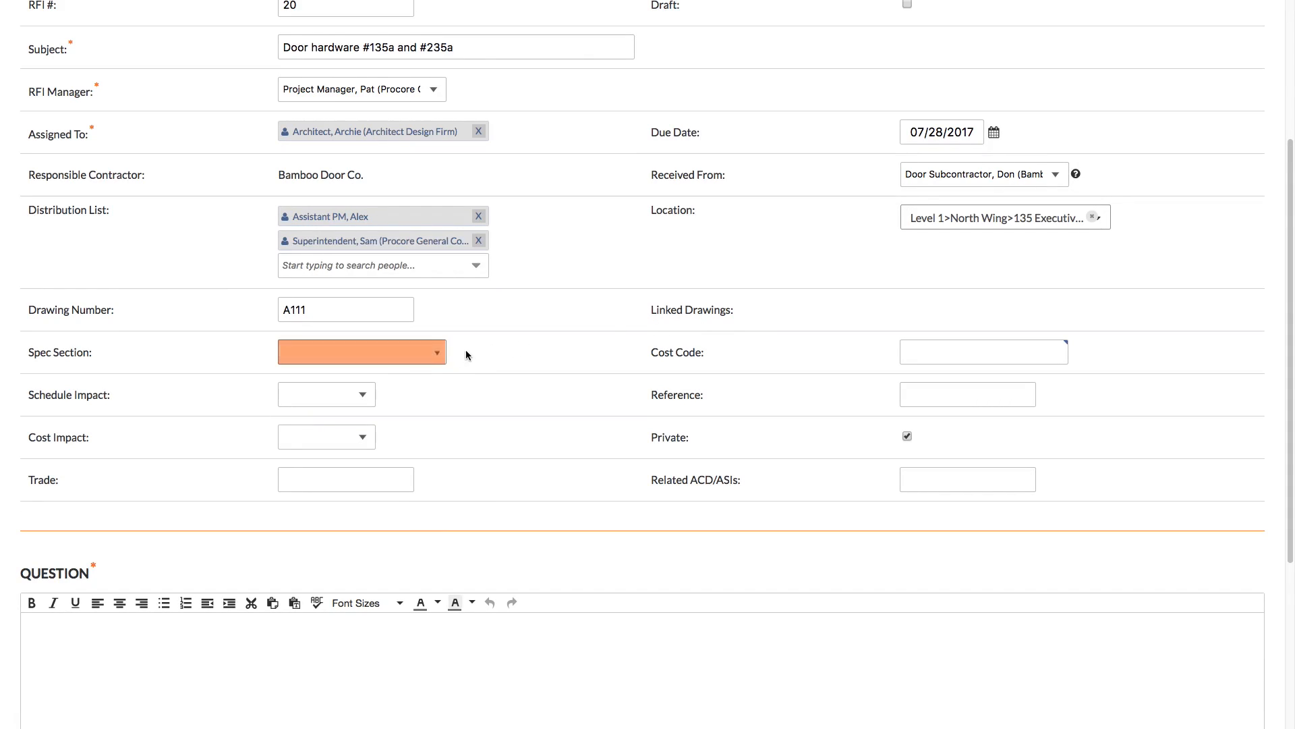
# Set the spec section to 087100 - Door Hardware and the cost code to 08 - Doors and Windows by searching for door.
pyautogui.click(428, 359)
pyautogui.click(427, 424)
pyautogui.click(921, 361)
pyautogui.write('door')
pyautogui.click(928, 377)
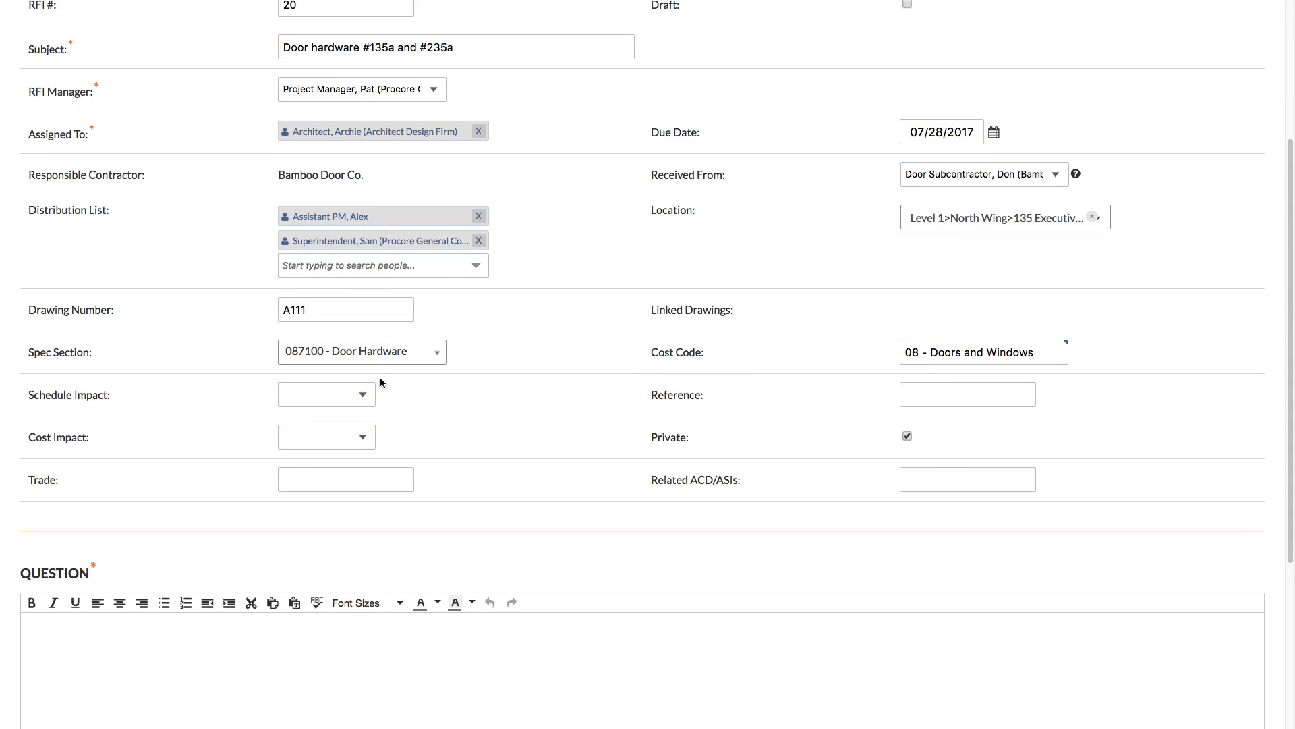
# Set both the schedule impact and the cost impact to No.
pyautogui.click(357, 388)
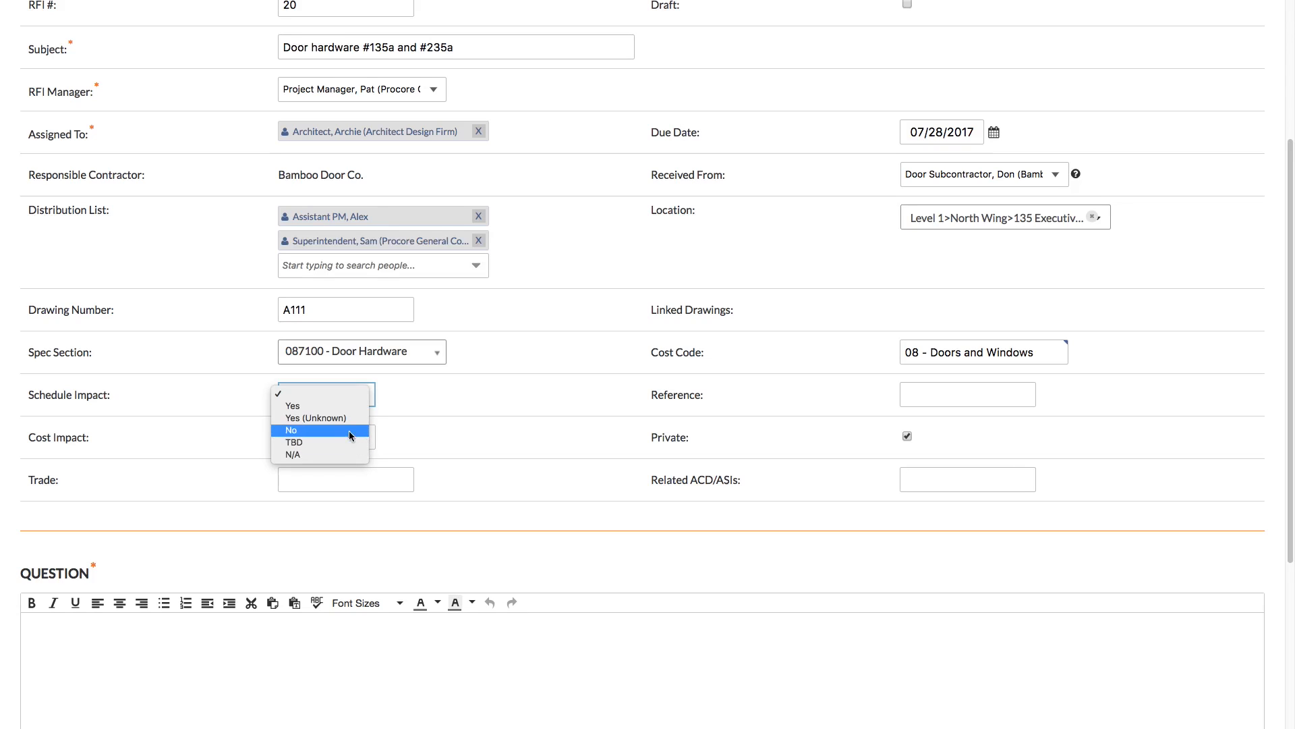
pyautogui.click(351, 403)
pyautogui.click(400, 399)
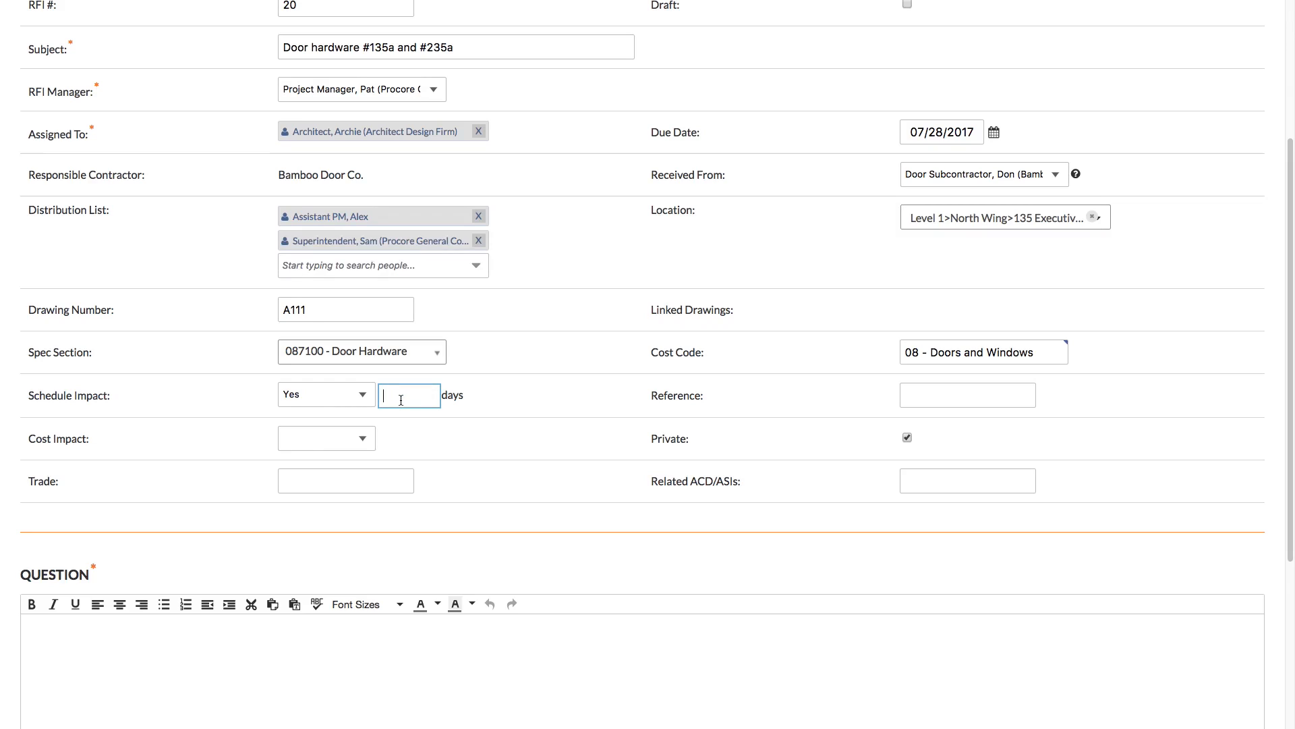
pyautogui.click(350, 401)
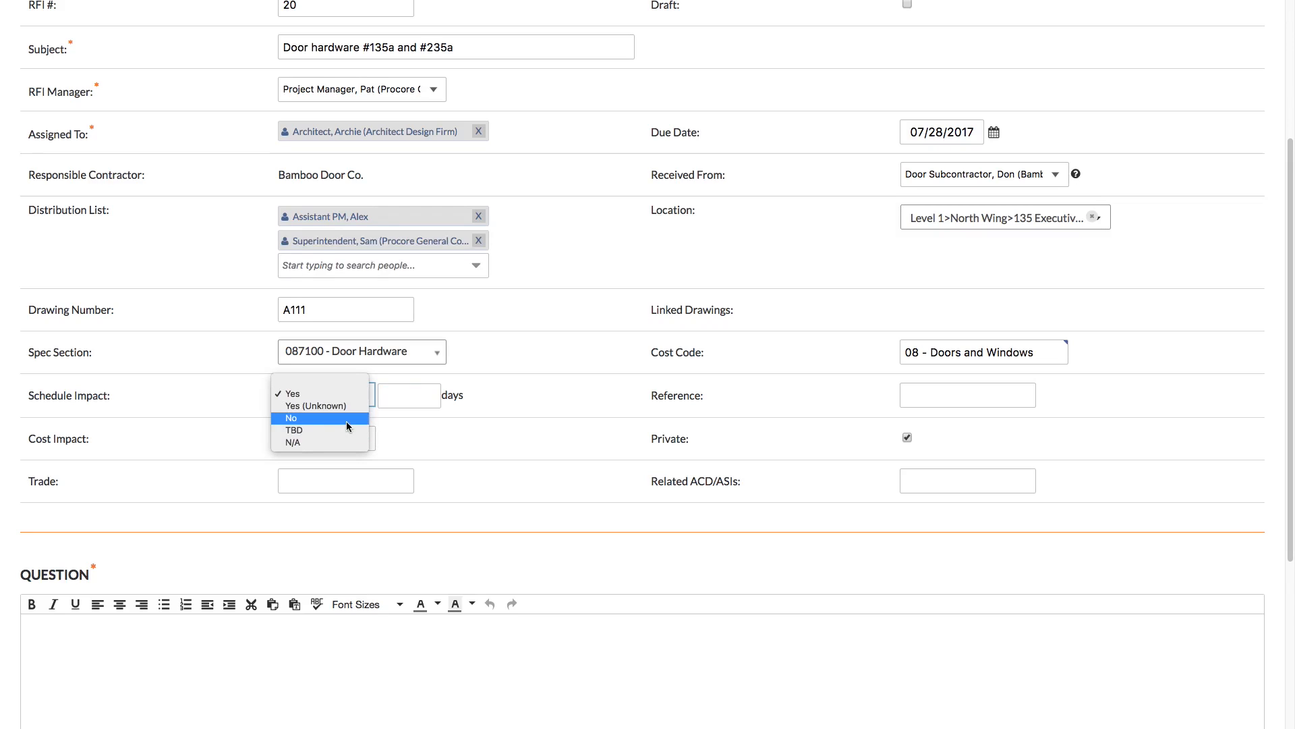
pyautogui.click(346, 419)
pyautogui.click(348, 437)
pyautogui.click(358, 473)
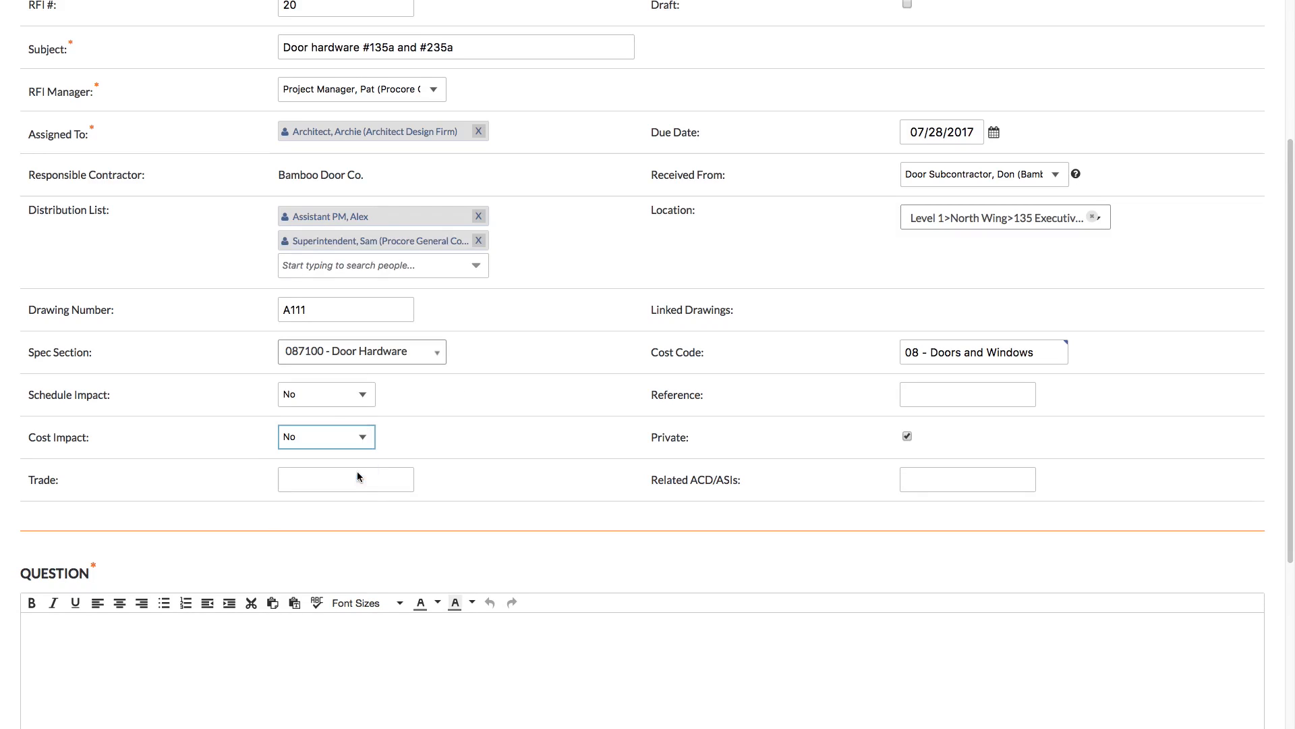
pyautogui.click(1031, 403)
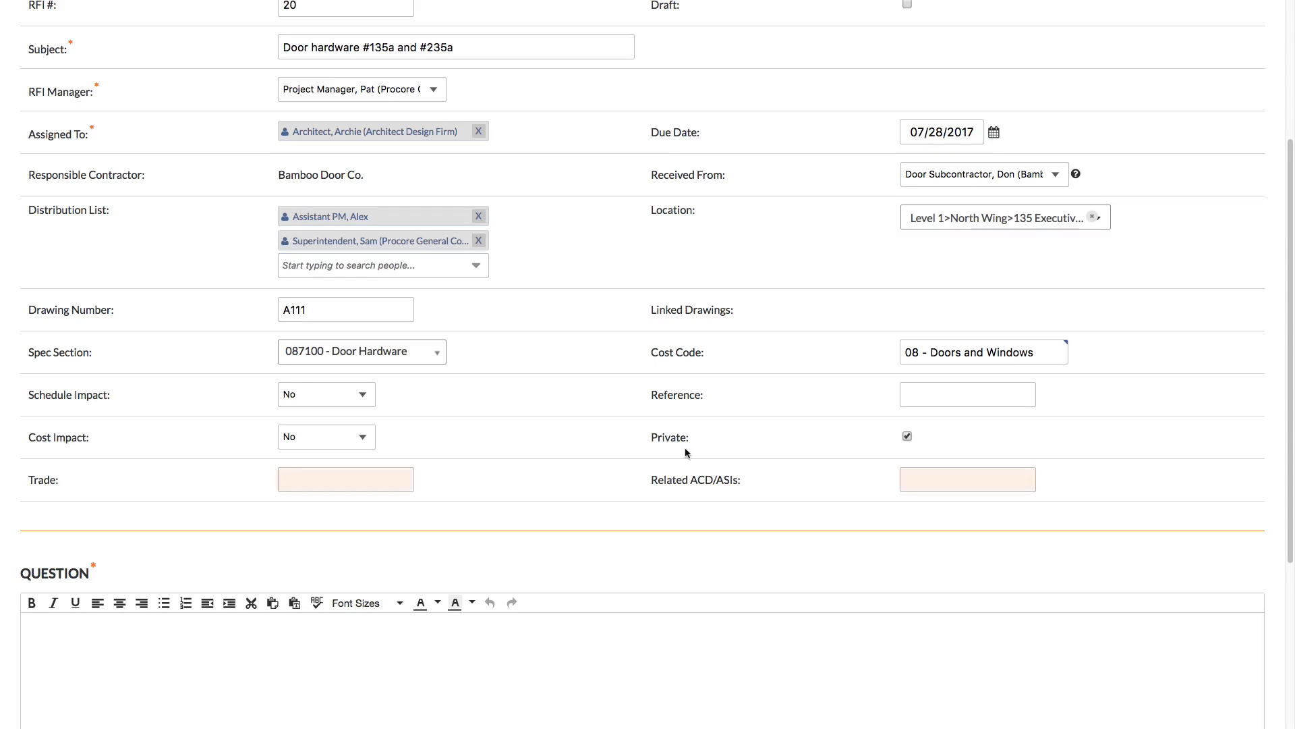
pyautogui.doubleClick(41, 484)
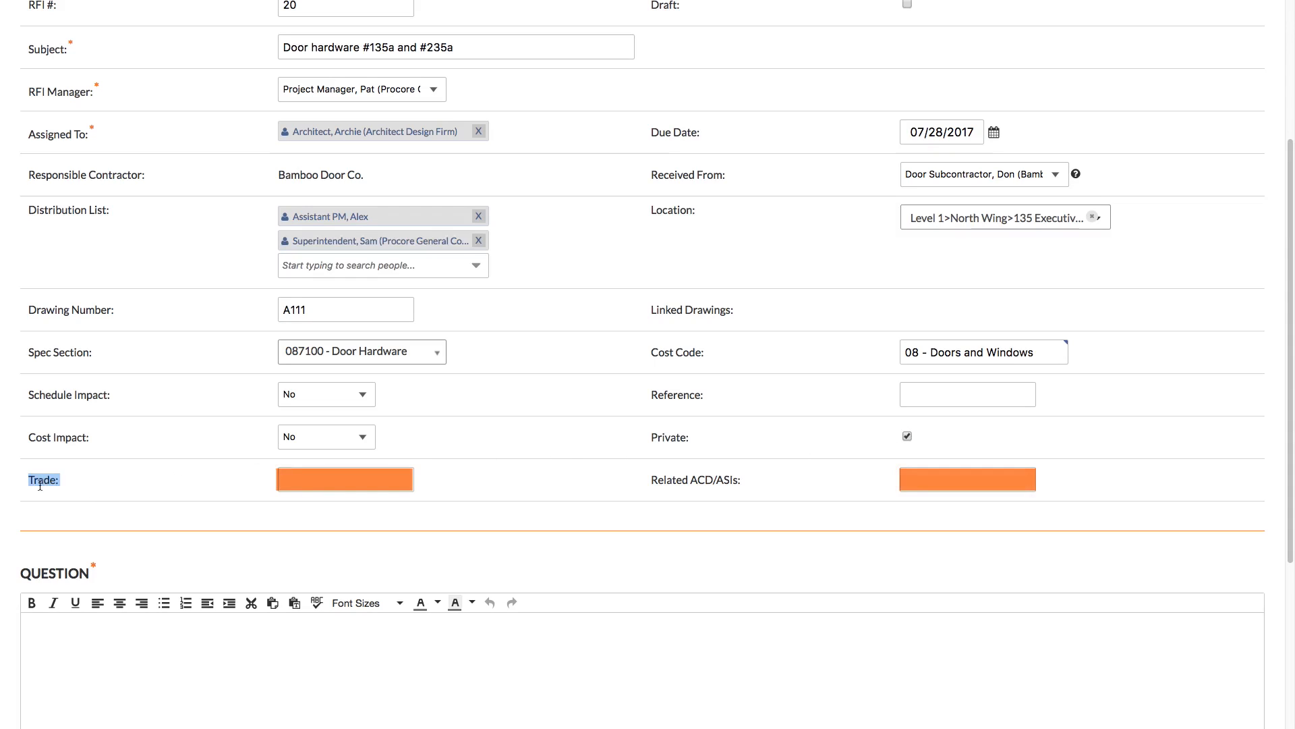
pyautogui.moveTo(649, 480); pyautogui.dragTo(766, 484)
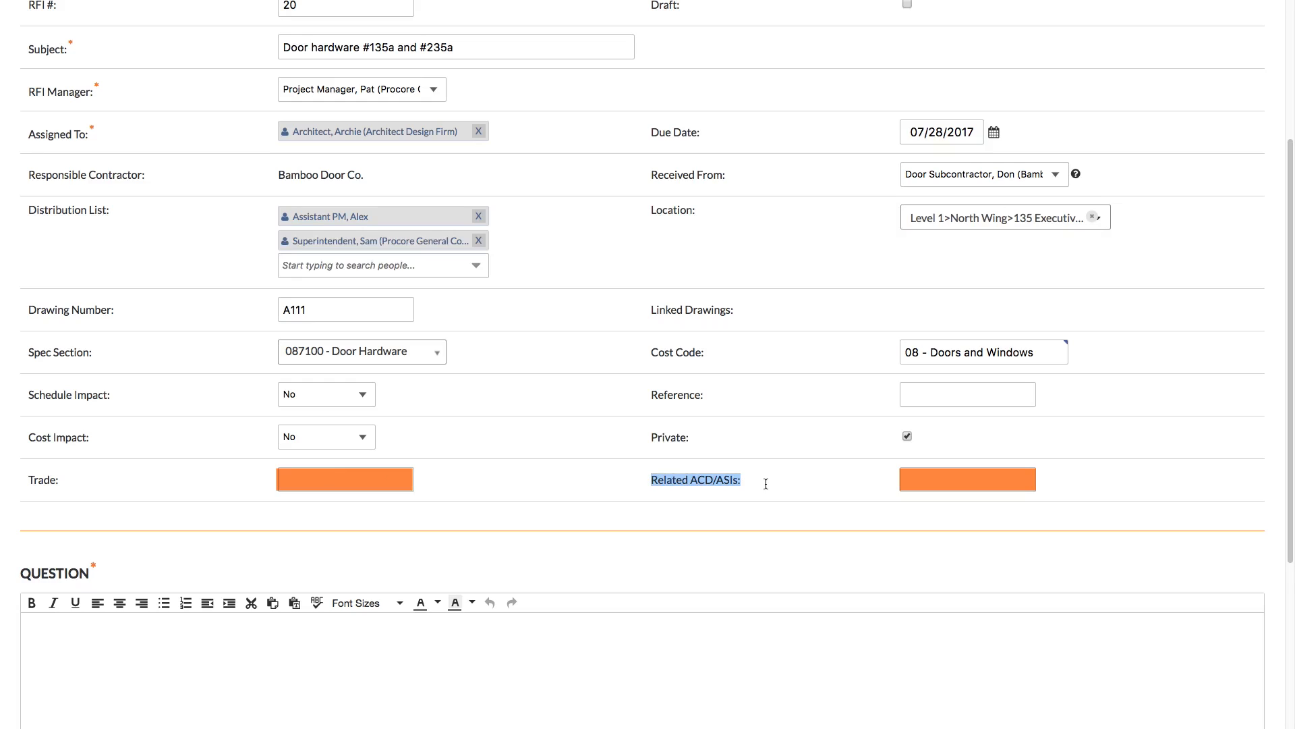
pyautogui.click(766, 484)
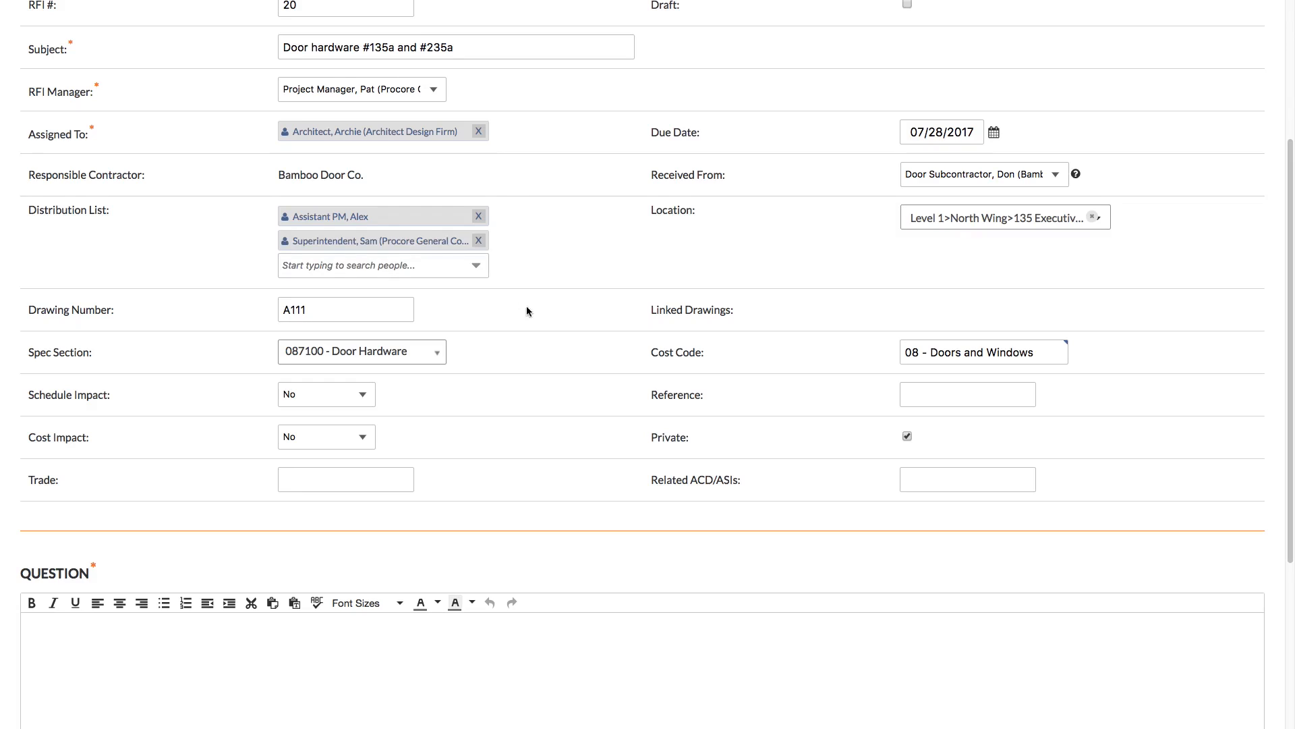
# Enter the question "Please provide door hardware specification for door #135a and #235a." and create the RFI.
pyautogui.scroll(-5, 527, 304)
pyautogui.click(519, 401)
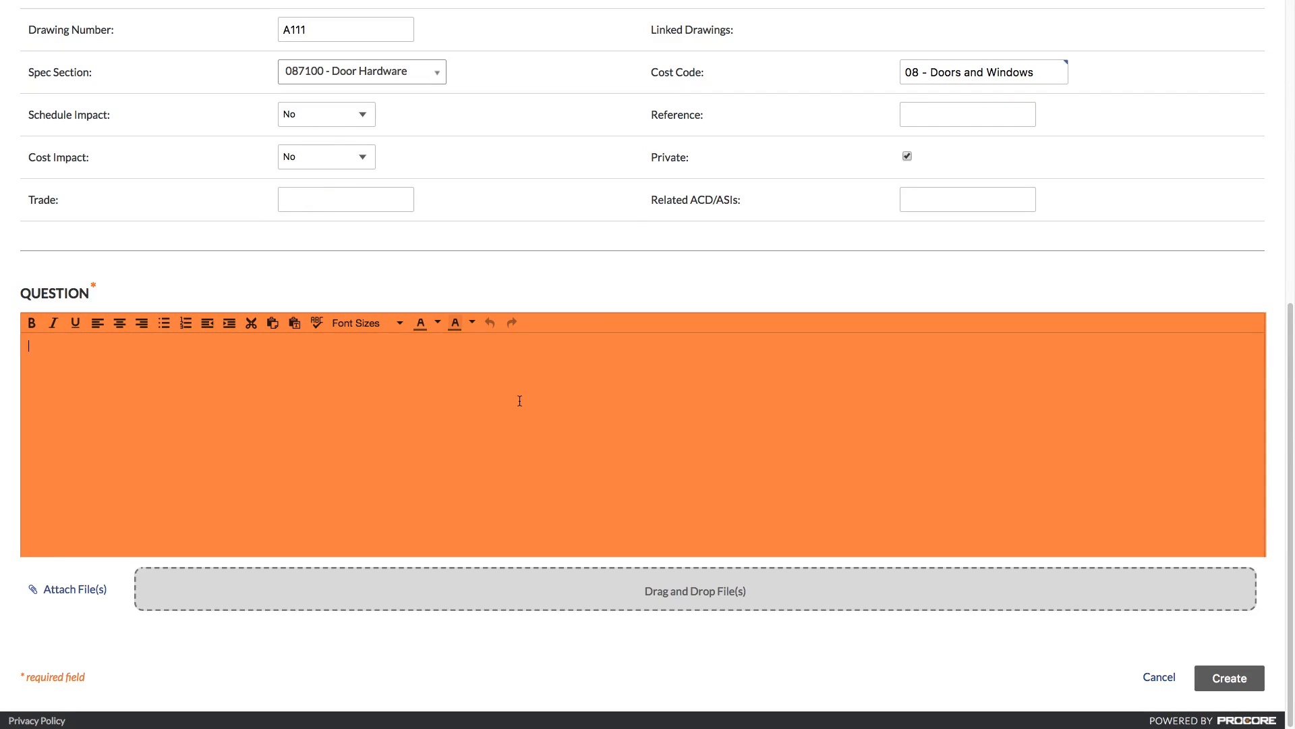
pyautogui.write('Please provide door hardware specification for door #135a and #235a.')
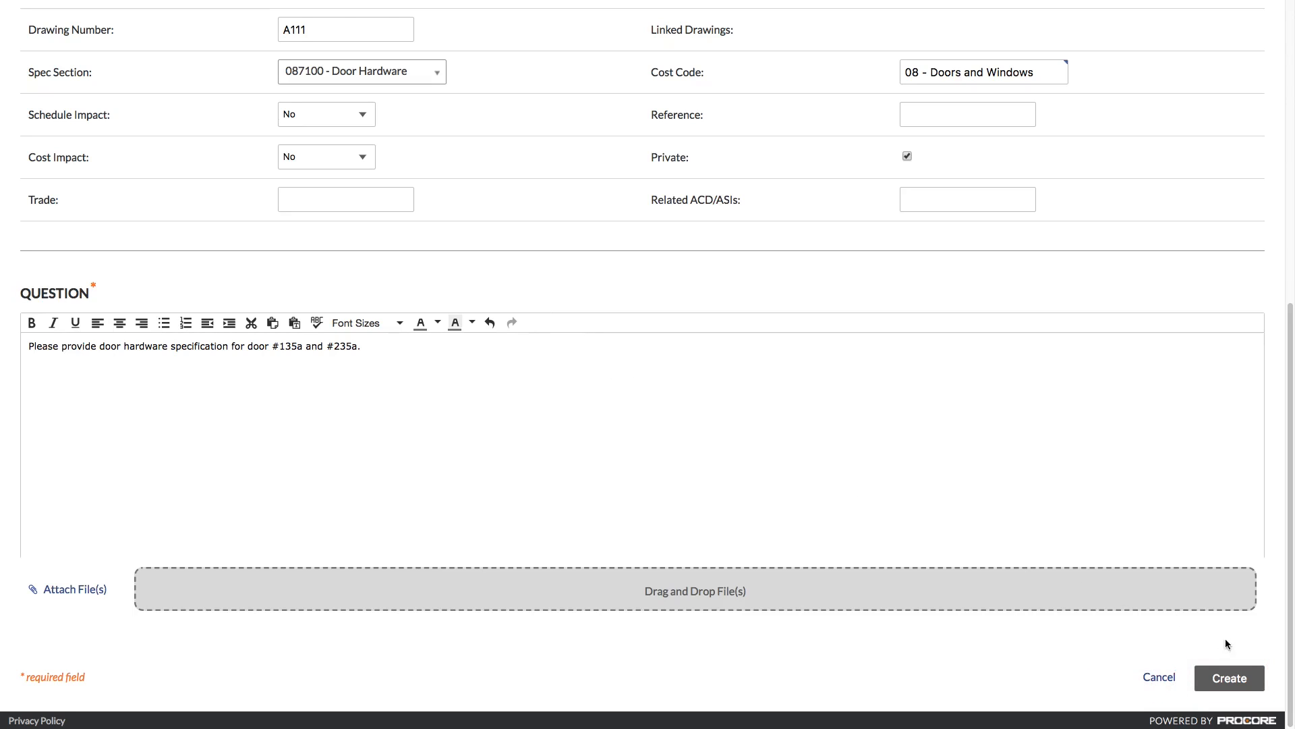
pyautogui.click(1263, 682)
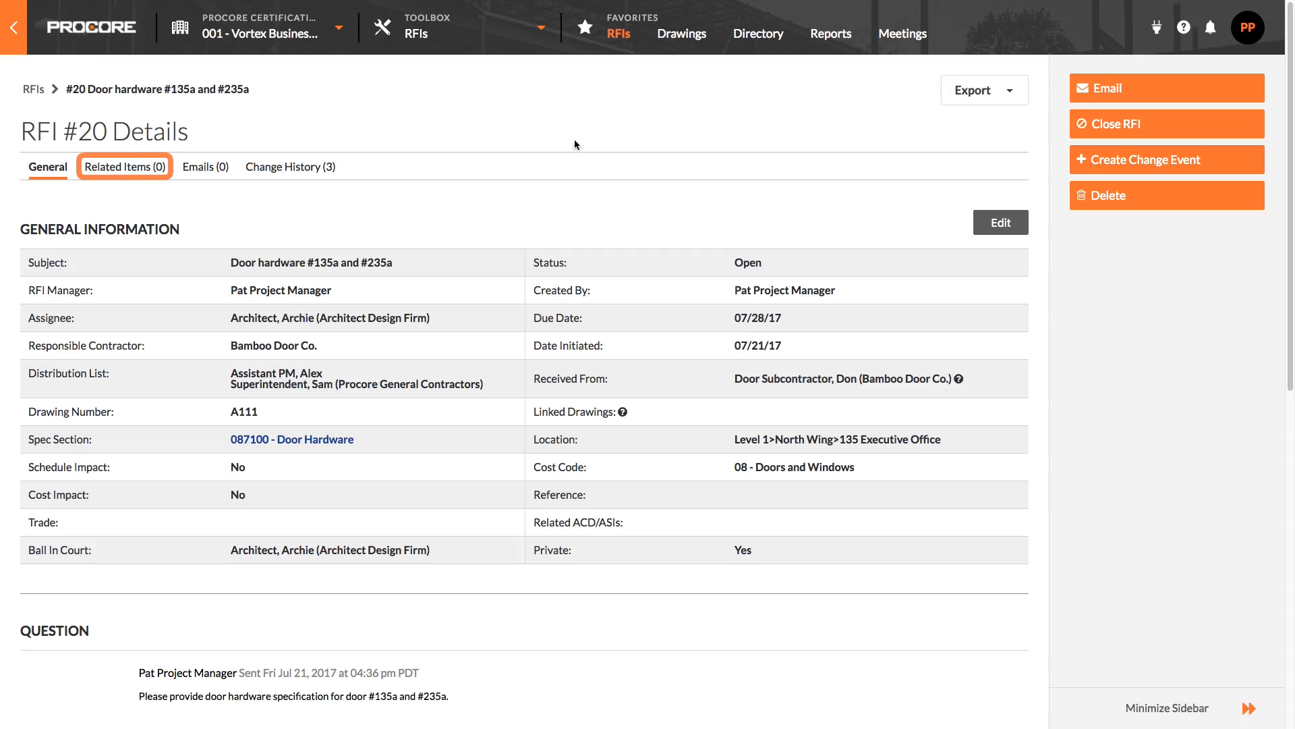
# Add a related Location item, Level 2>North Wing>235 President Office, noting it is another location missing door hardware spec.
pyautogui.click(147, 170)
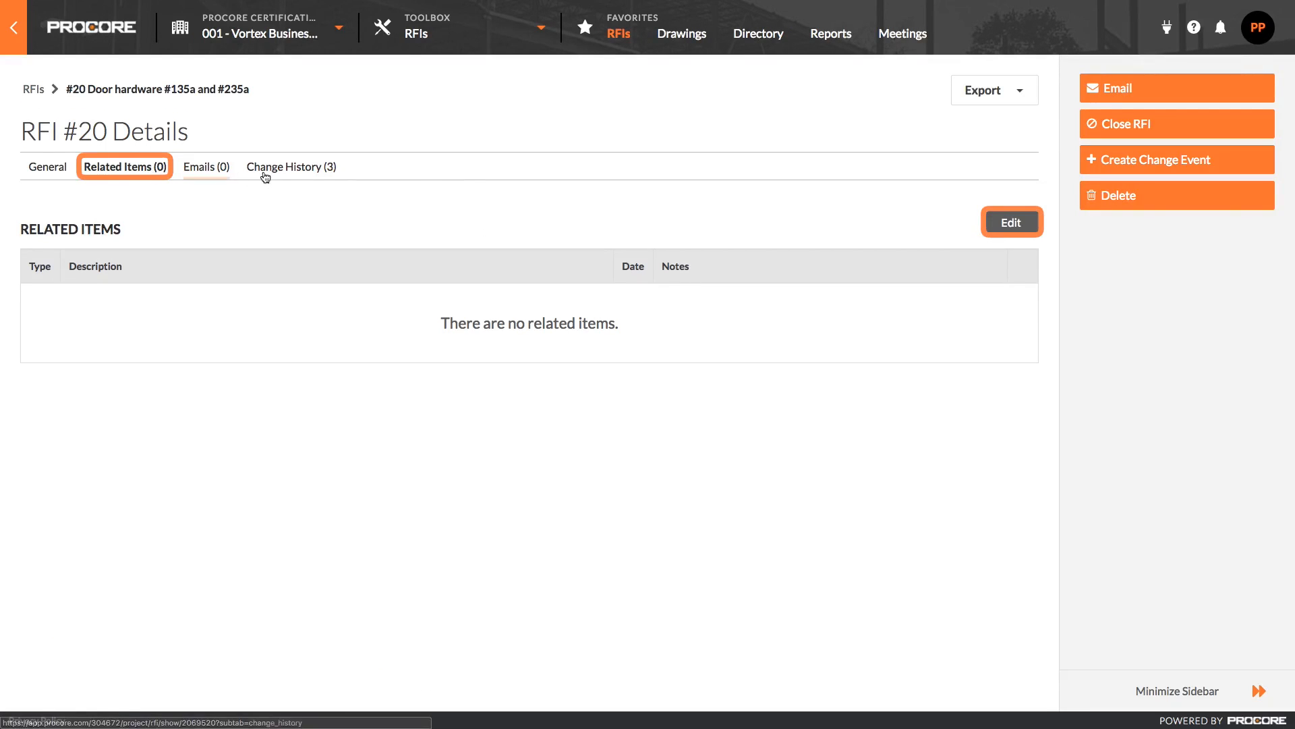
pyautogui.click(992, 223)
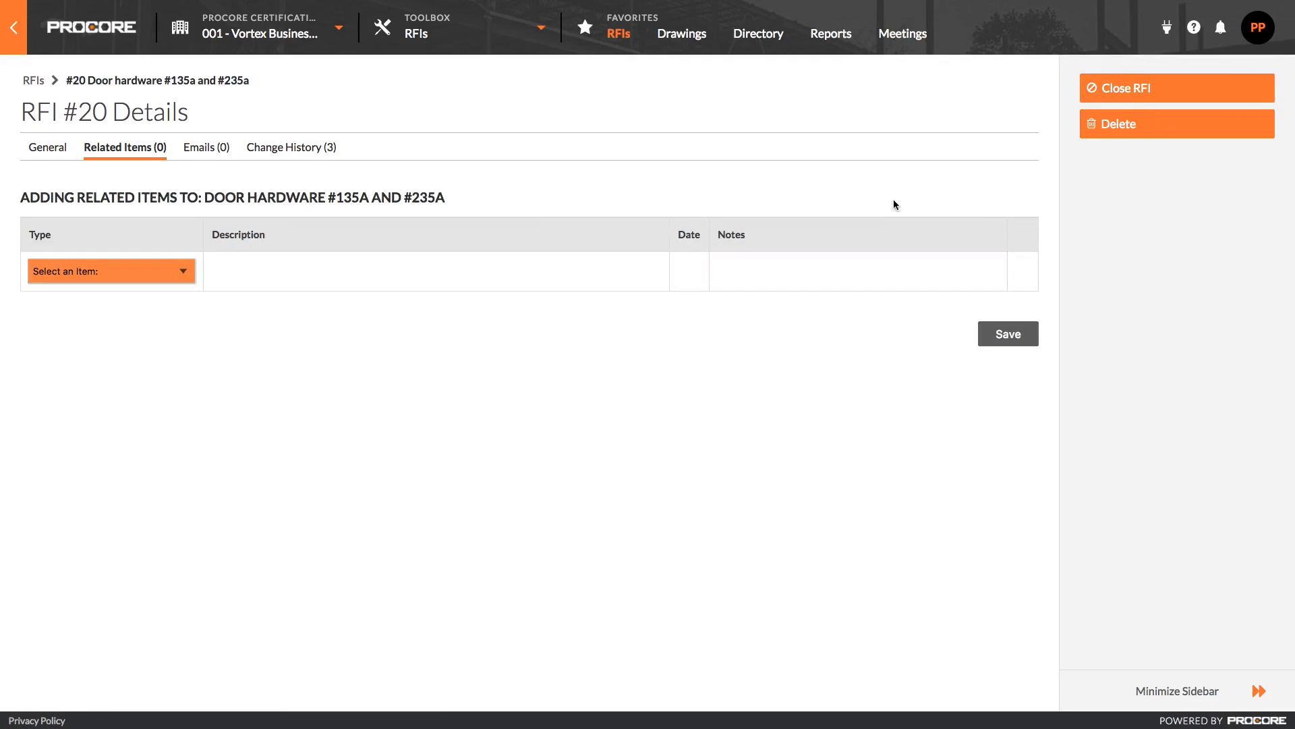
pyautogui.click(169, 272)
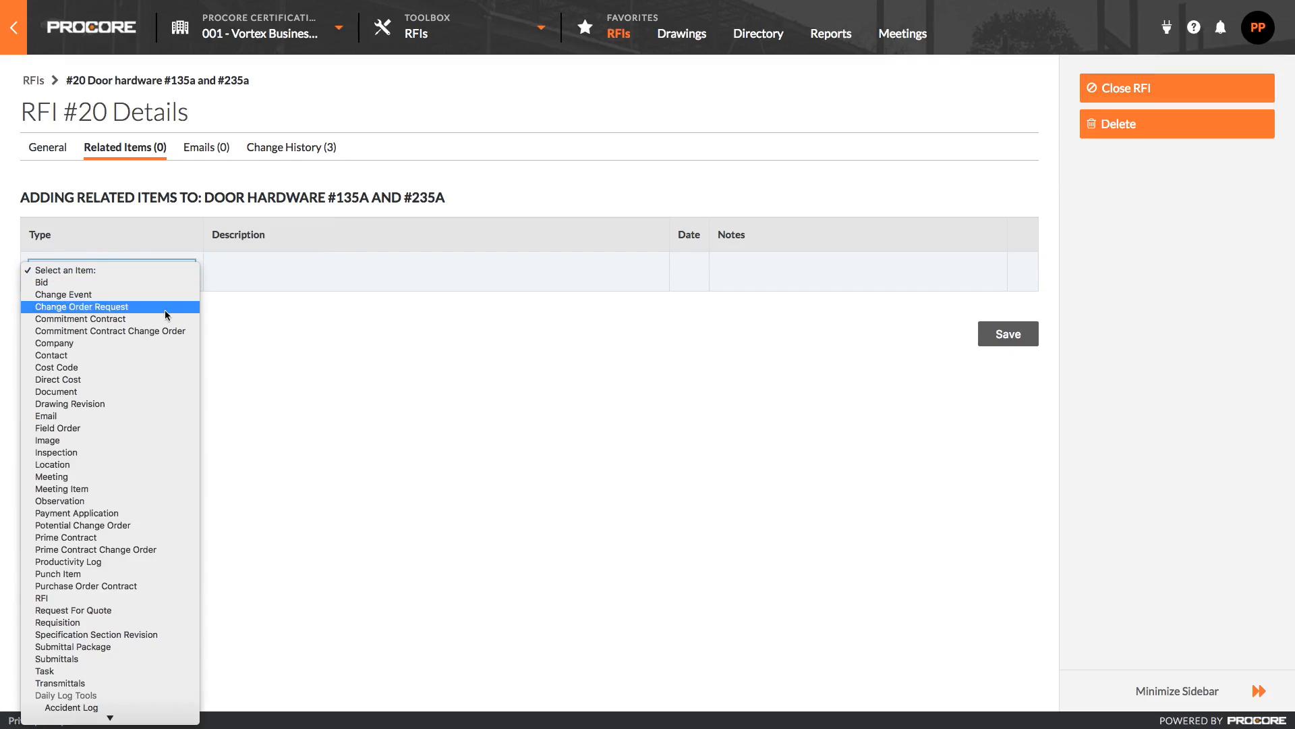
pyautogui.click(147, 465)
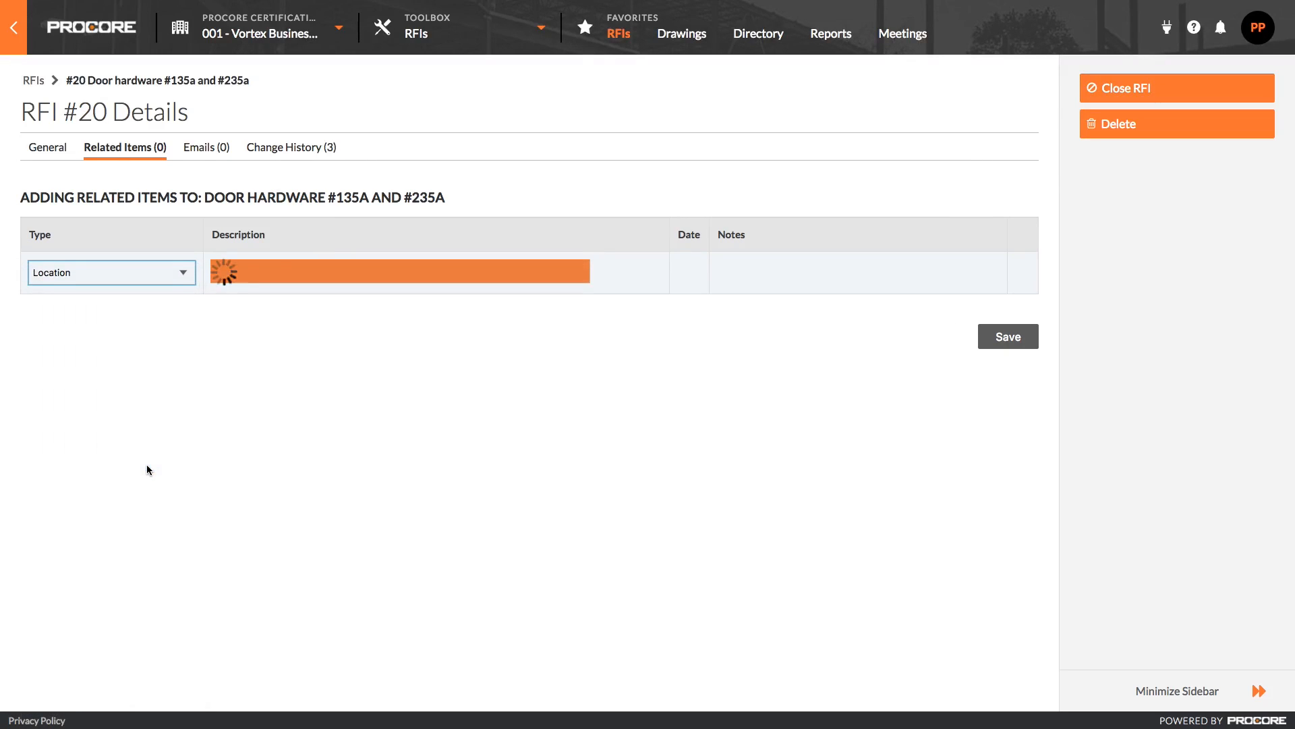
pyautogui.click(337, 281)
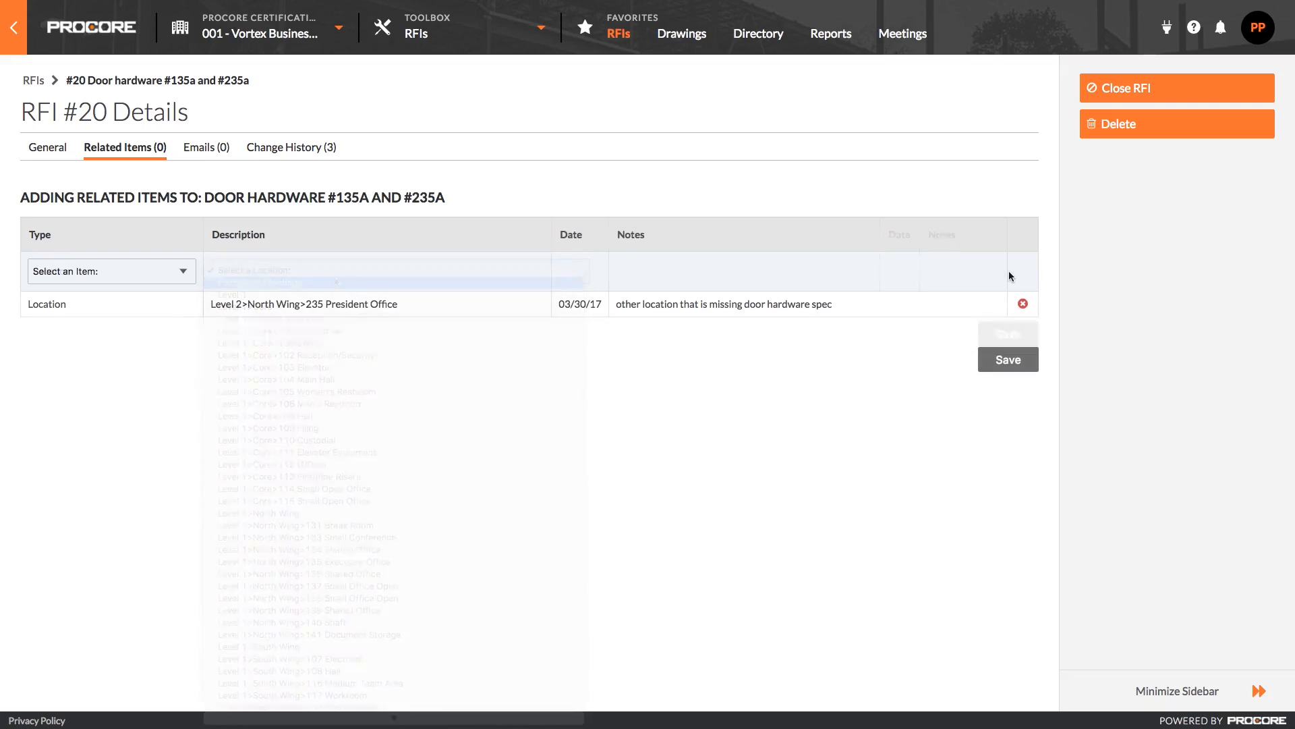
pyautogui.click(1020, 357)
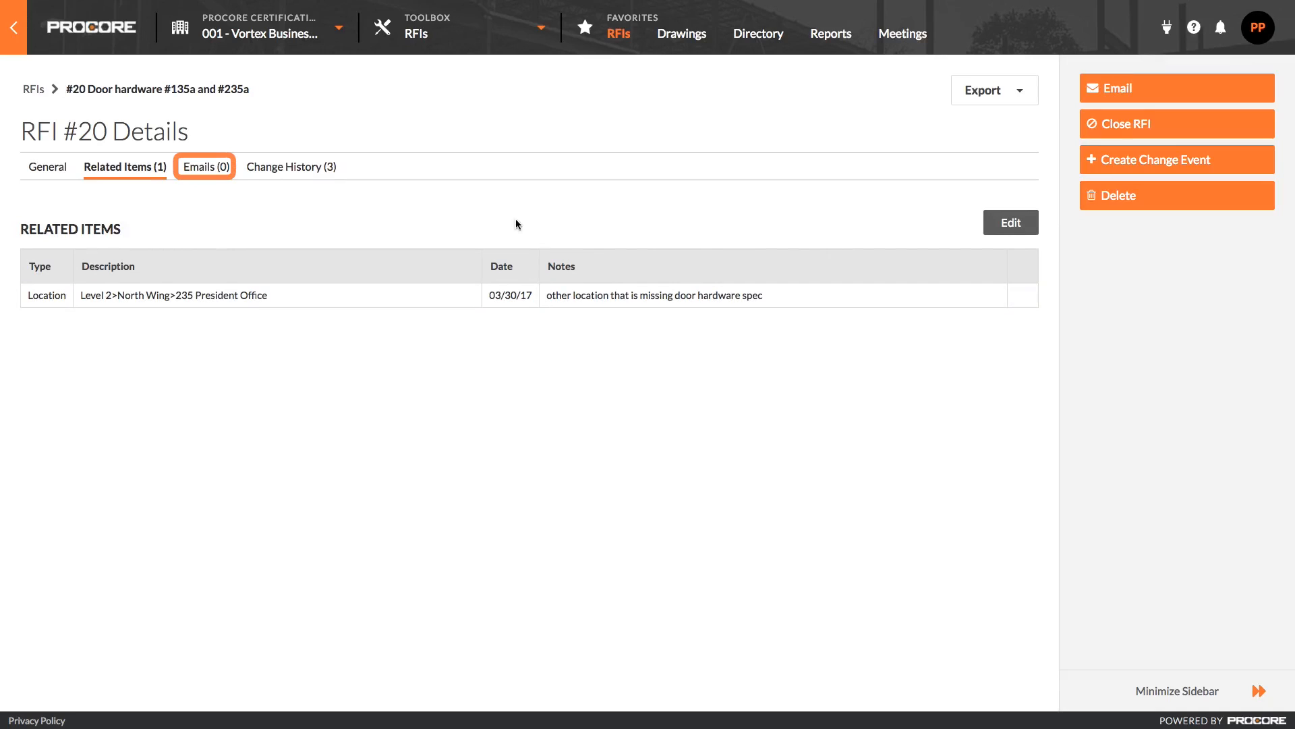
# Review the RFI's Emails and Change History tabs.
pyautogui.click(226, 170)
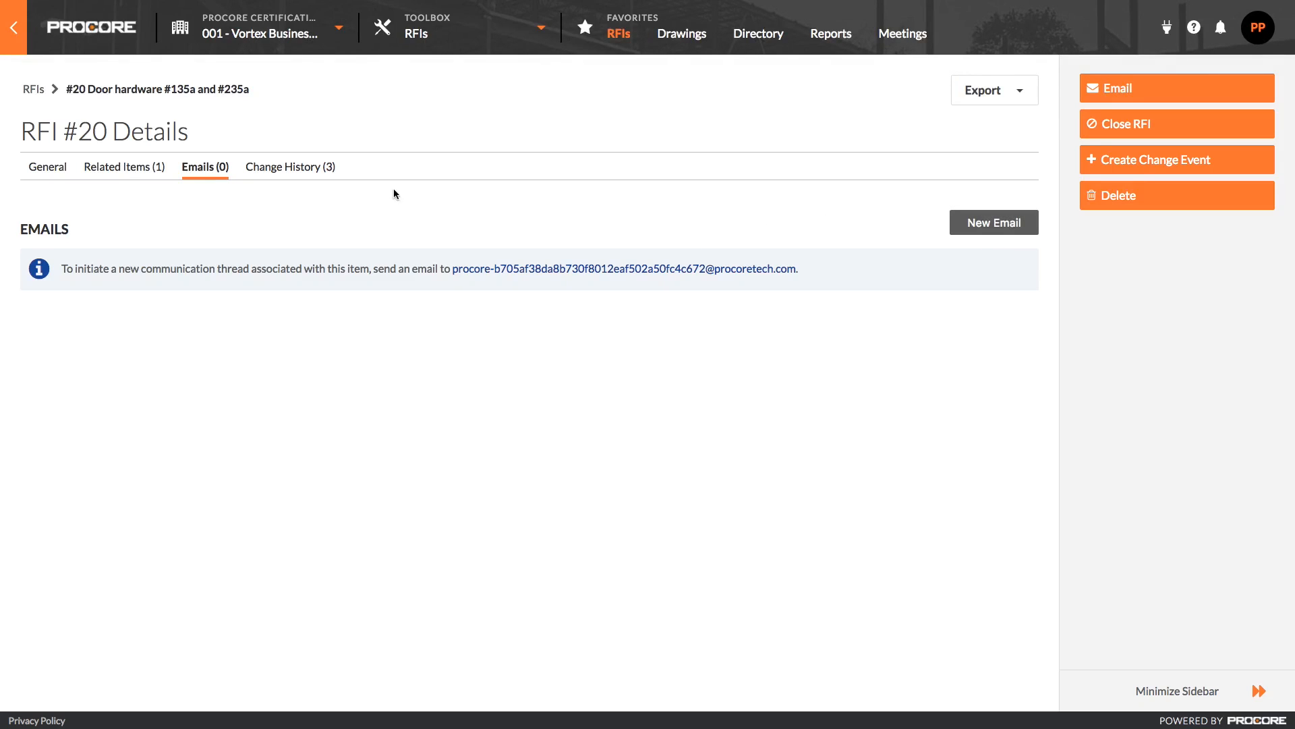
pyautogui.click(323, 172)
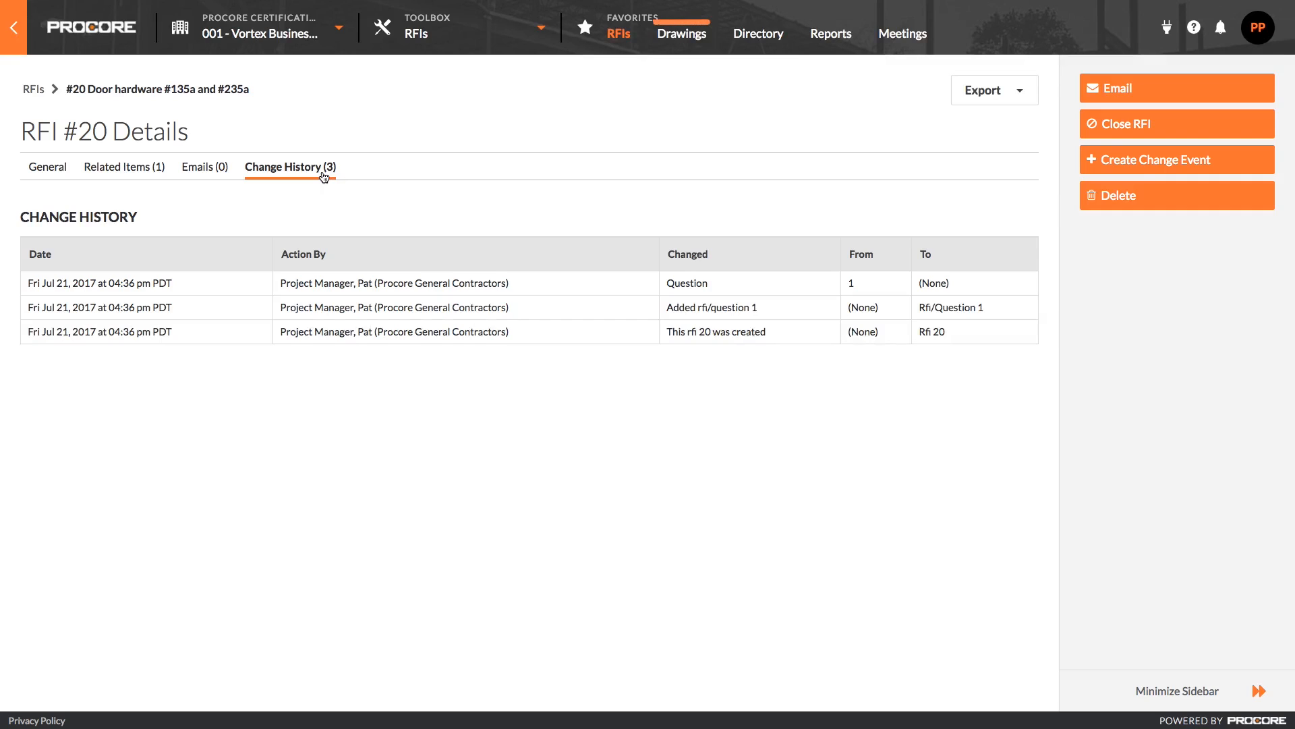
# Open drawing A111 First Floor - Dimension Plan and zoom in on the cloud markup near Executive Office 135.
pyautogui.click(680, 36)
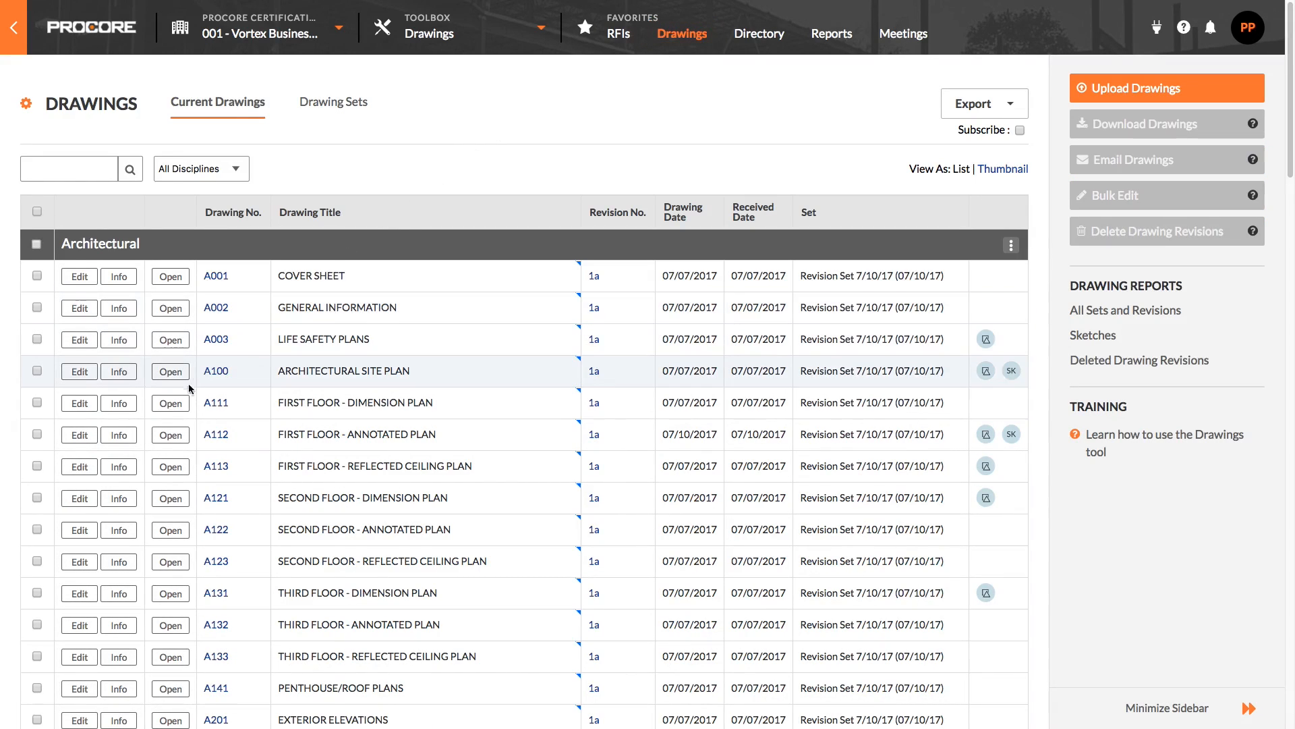
pyautogui.click(188, 408)
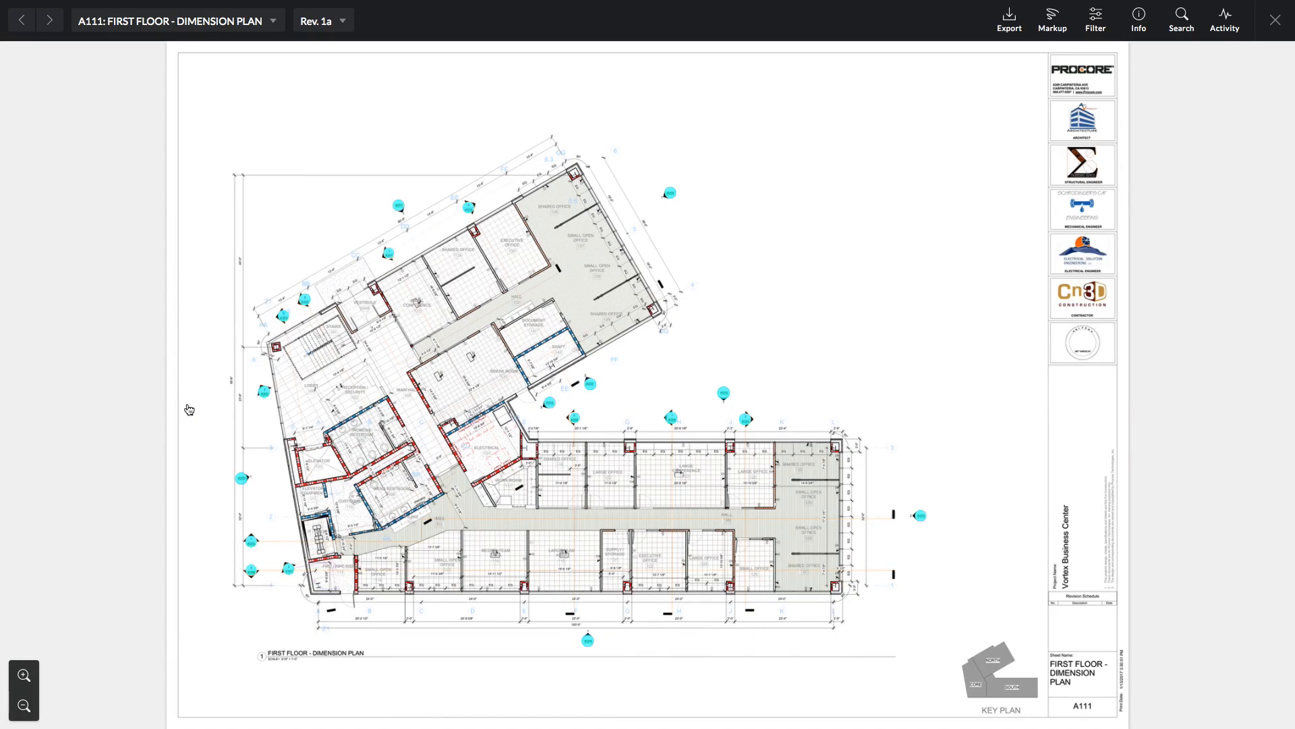
pyautogui.scroll(5, 516, 294)
pyautogui.scroll(2, 584, 406)
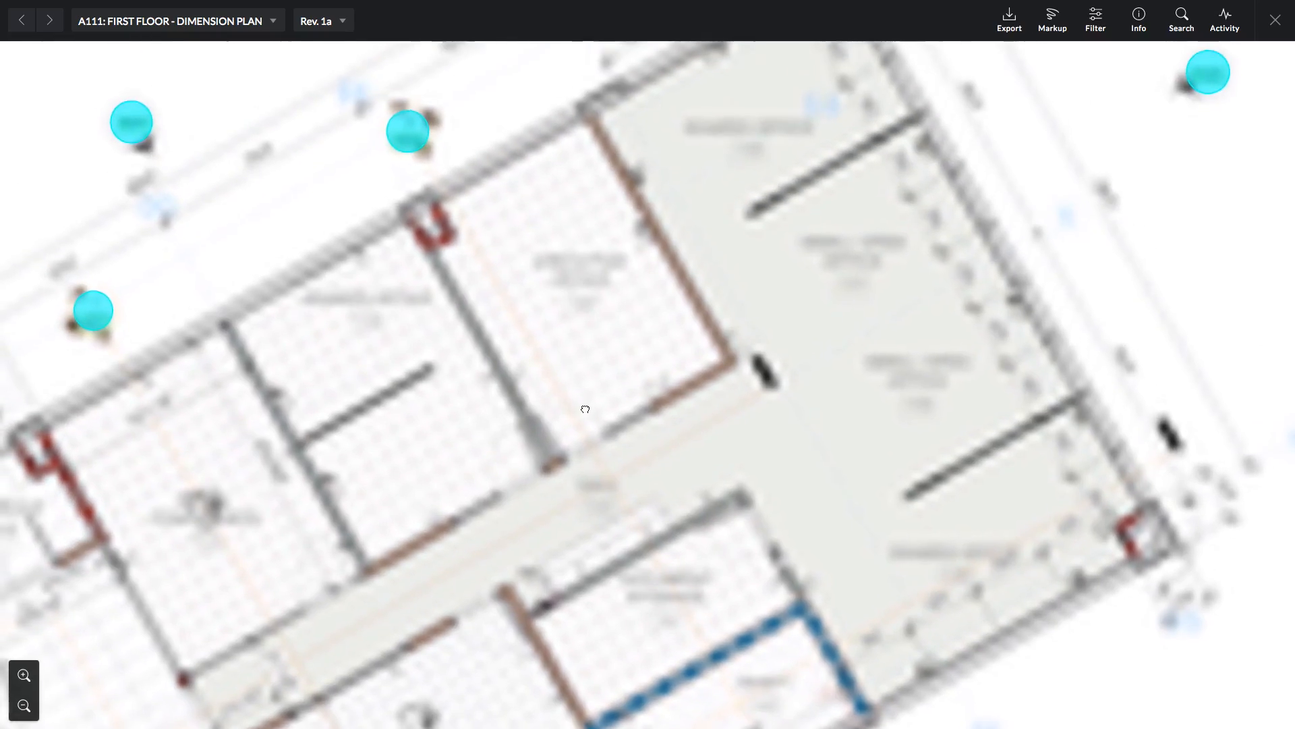
pyautogui.moveTo(585, 406); pyautogui.dragTo(560, 492)
# Link the cloud markup to RFI 20 Door hardware #135a and #235a by searching for 135.
pyautogui.click(514, 346)
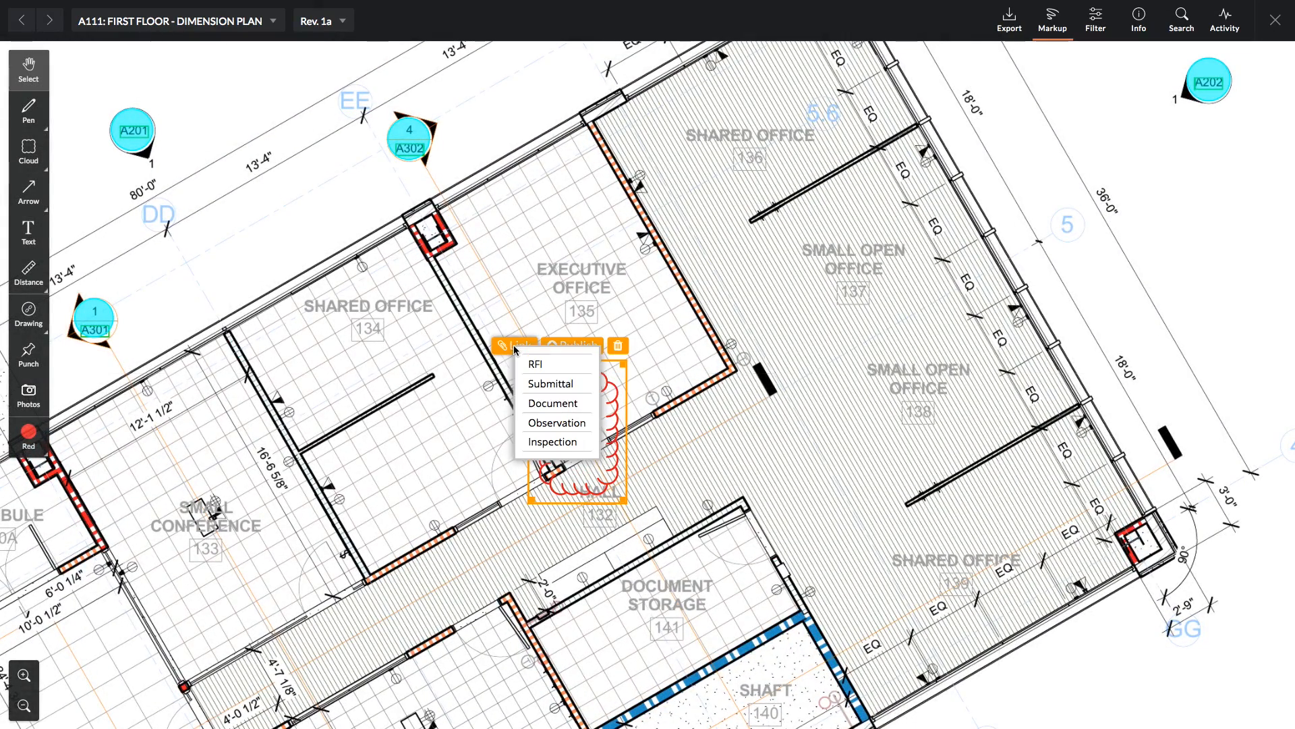
pyautogui.click(546, 365)
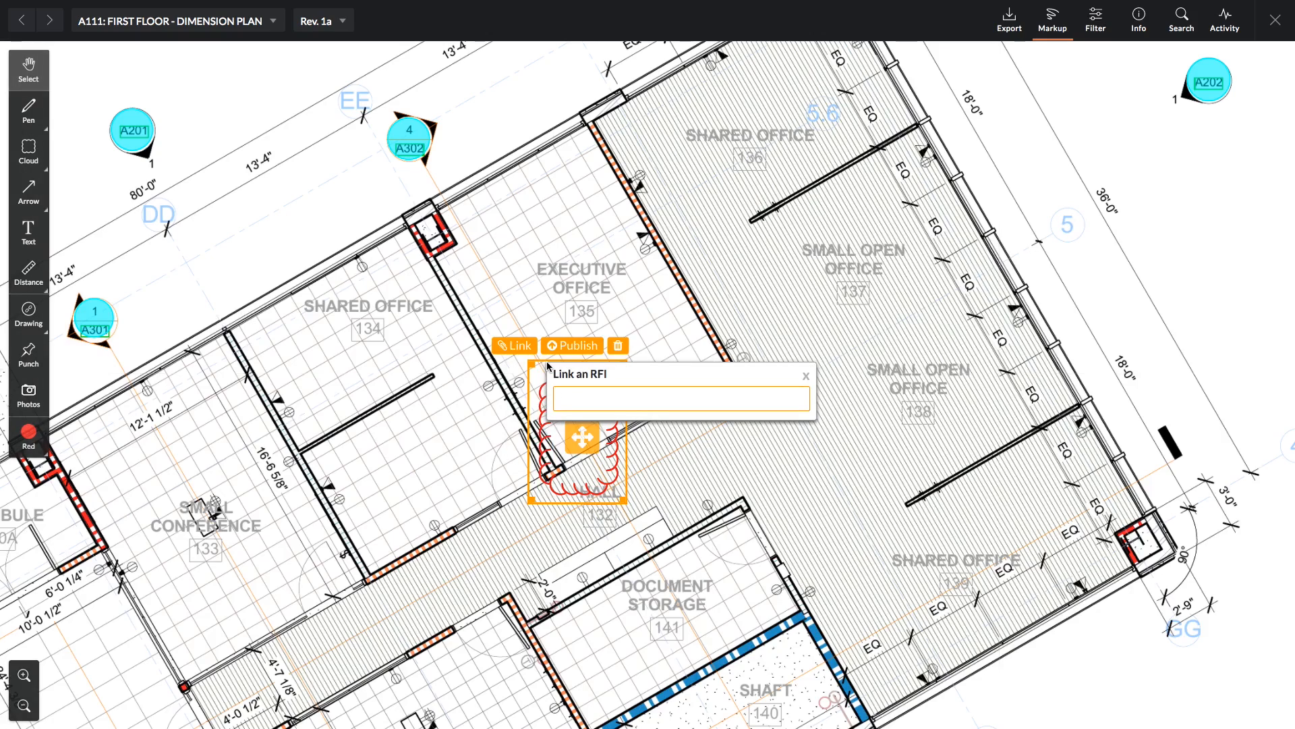
pyautogui.write('135')
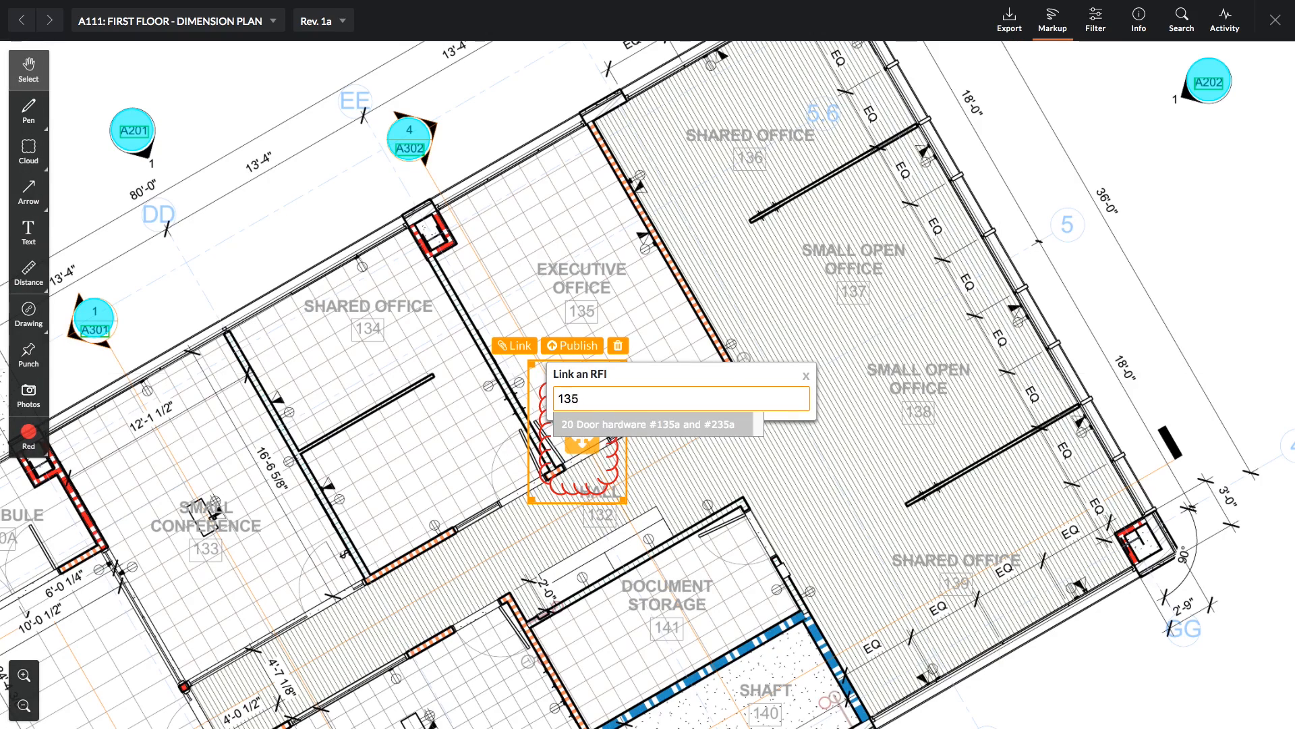
pyautogui.click(644, 425)
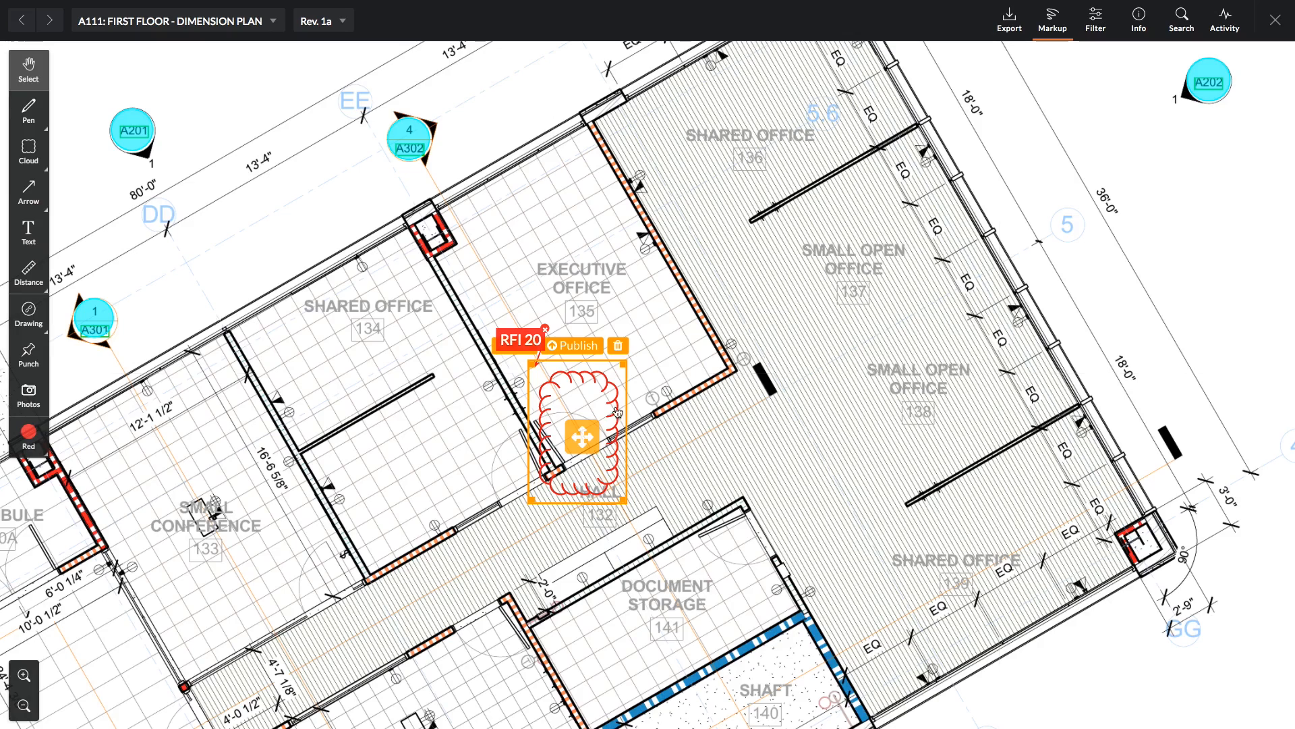
# Move the RFI 20 tag beside the cloud and publish the markup.
pyautogui.moveTo(520, 340); pyautogui.dragTo(706, 456)
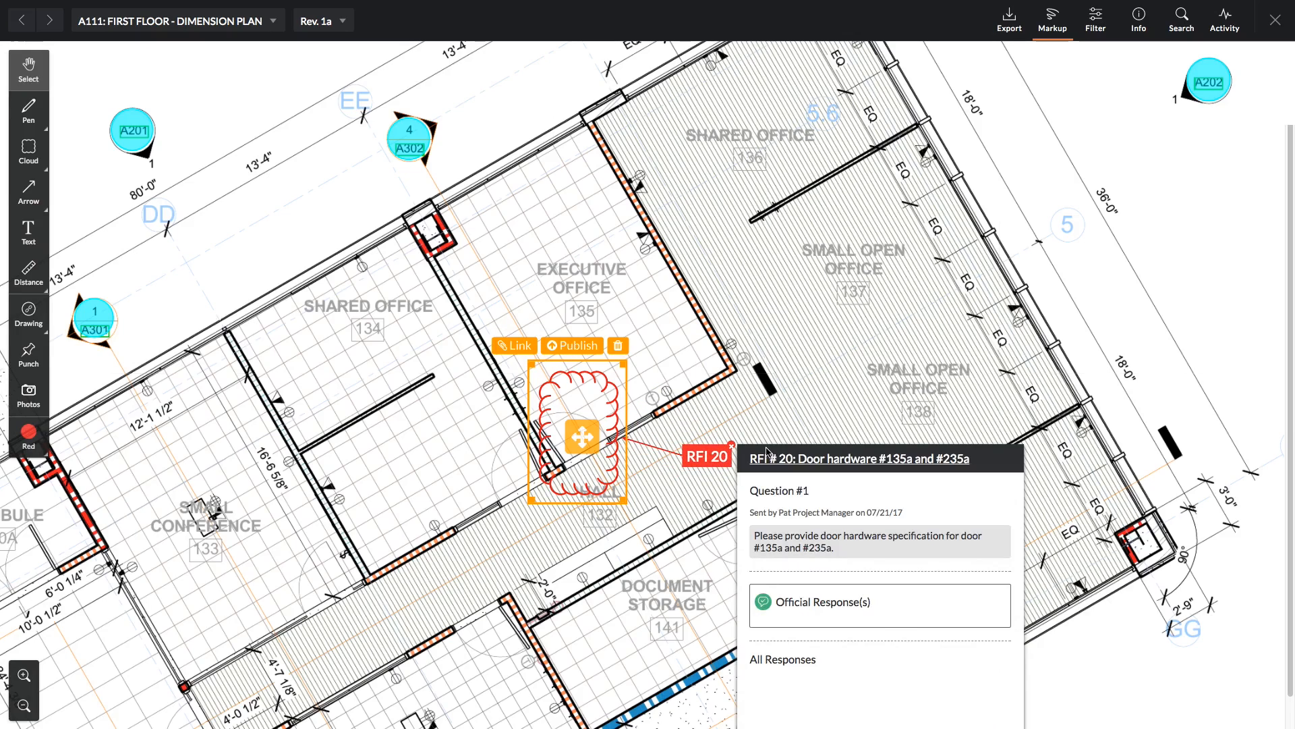
pyautogui.click(736, 439)
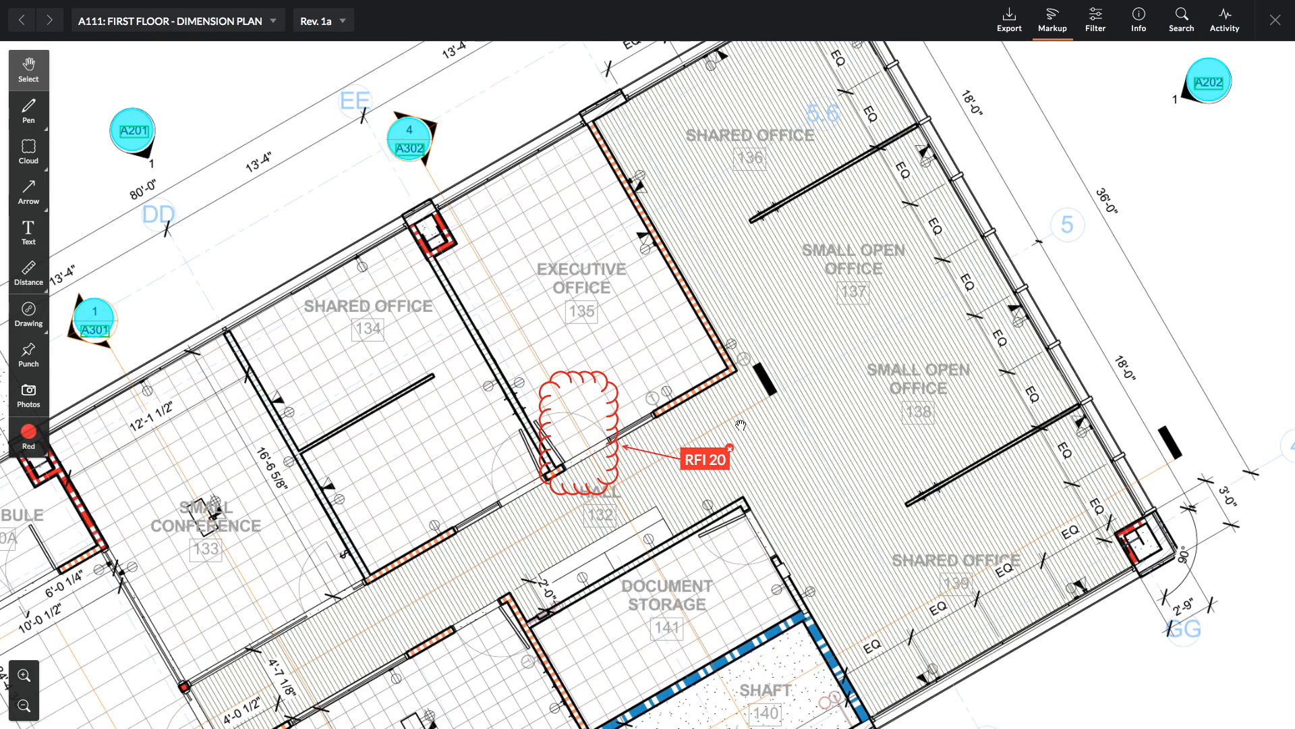
pyautogui.click(611, 405)
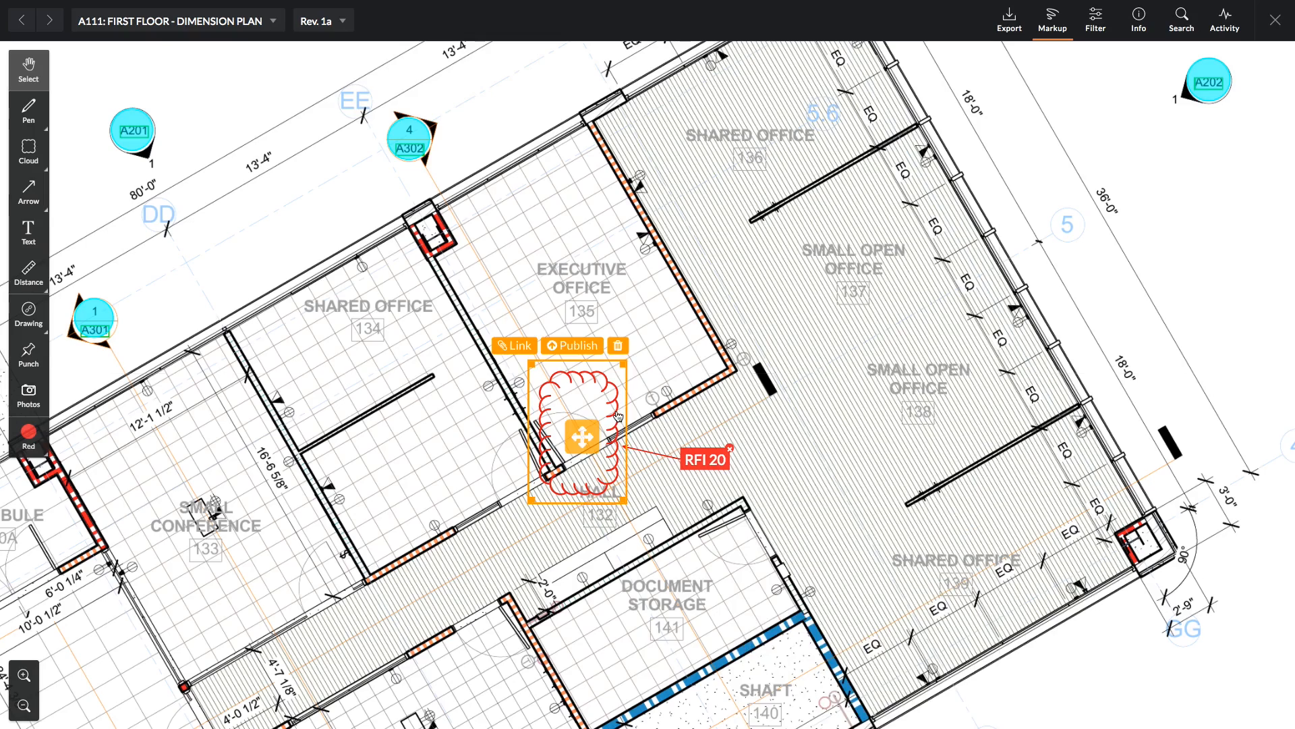
pyautogui.click(575, 347)
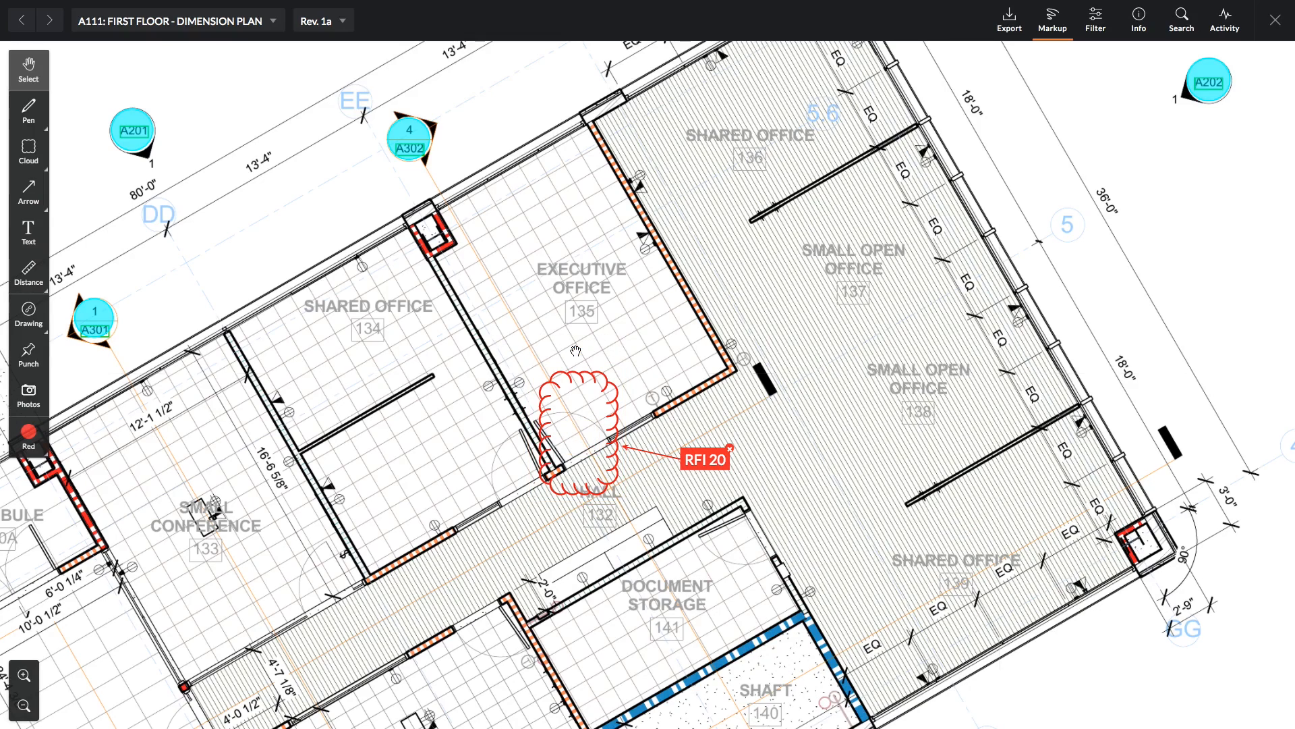